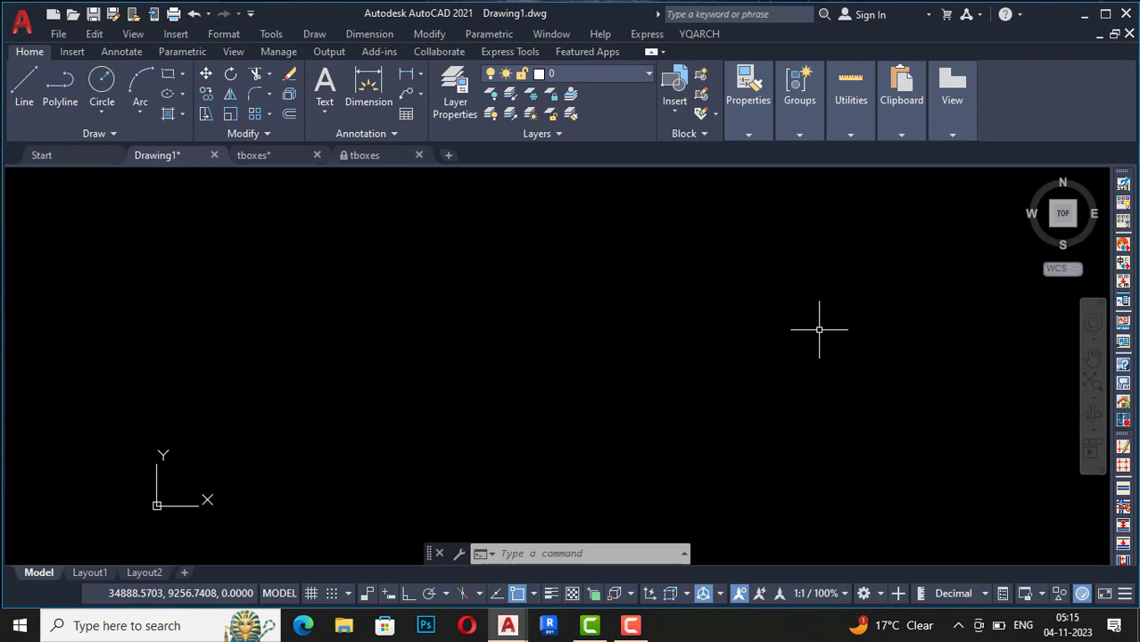
Expand YQARCH > System Setup to list its commands, from User Preferences to Uninstall.
{"action": "left_click", "coordinate": [698, 36]}
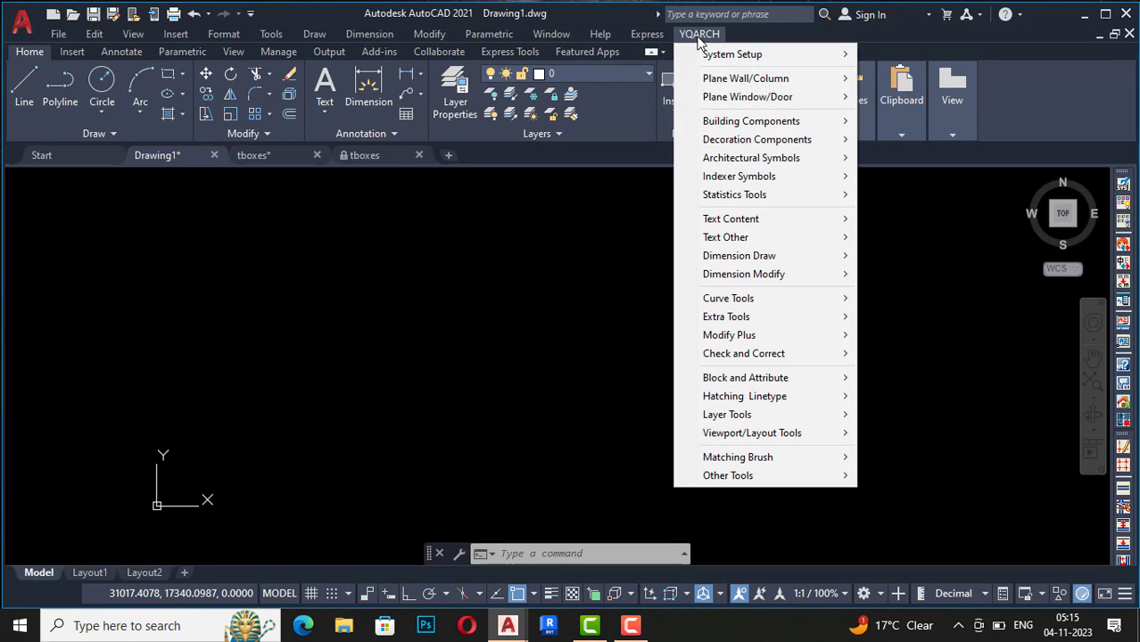
{"action": "mouse_move", "coordinate": [689, 54]}
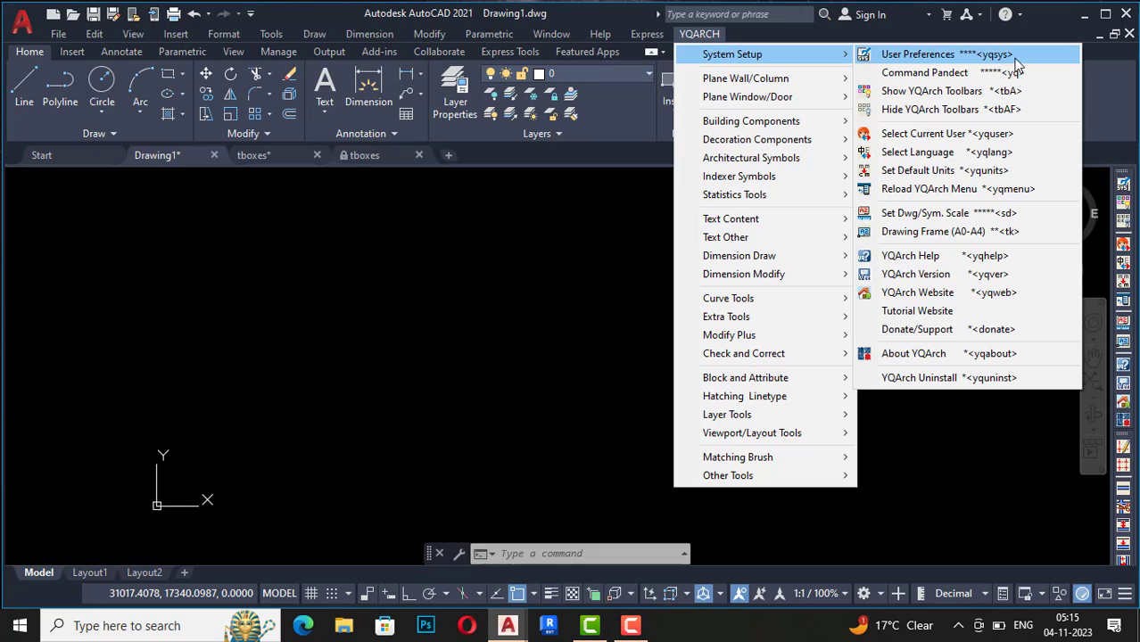
Open the YQArch User Preferences file, config.txt, in Notepad.
{"action": "left_click", "coordinate": [934, 63]}
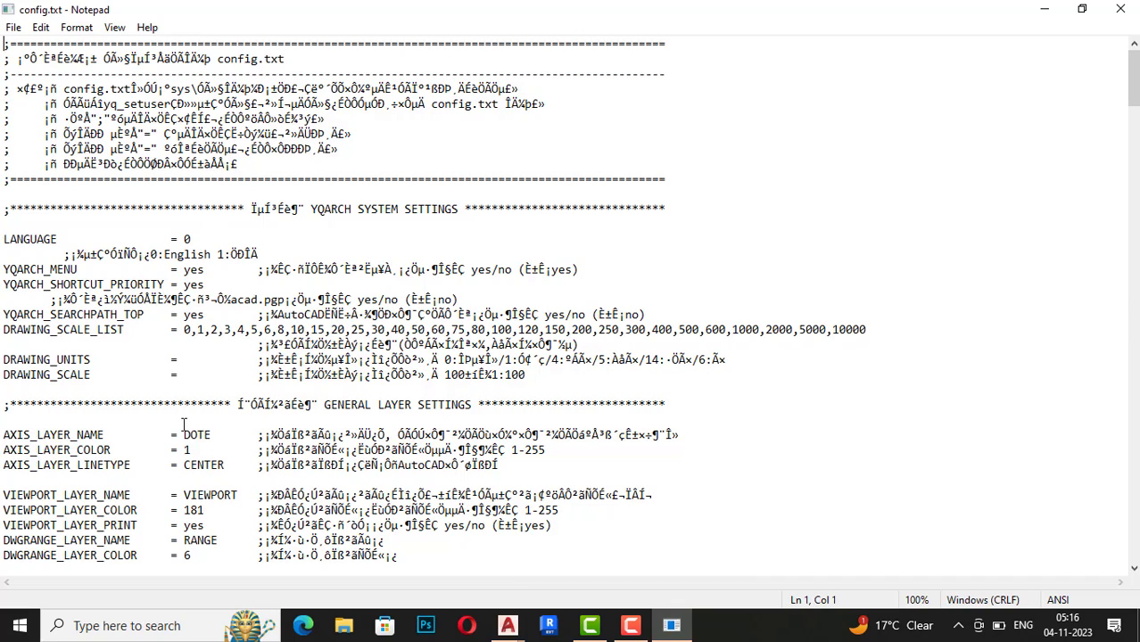
{"action": "left_click", "coordinate": [1119, 9]}
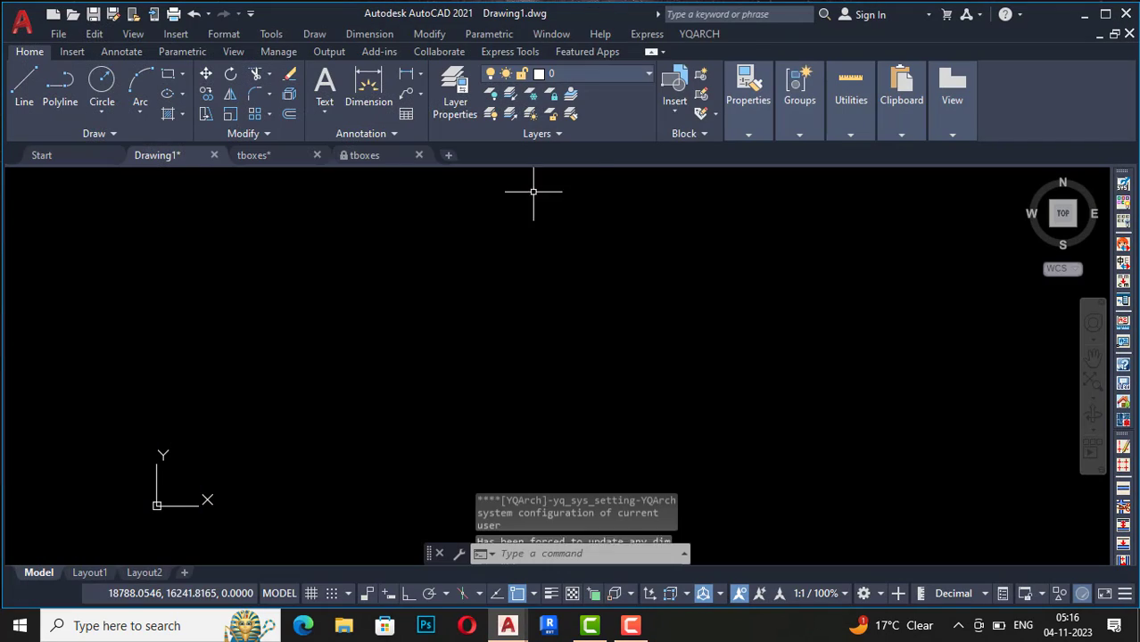
{"action": "left_click", "coordinate": [719, 35]}
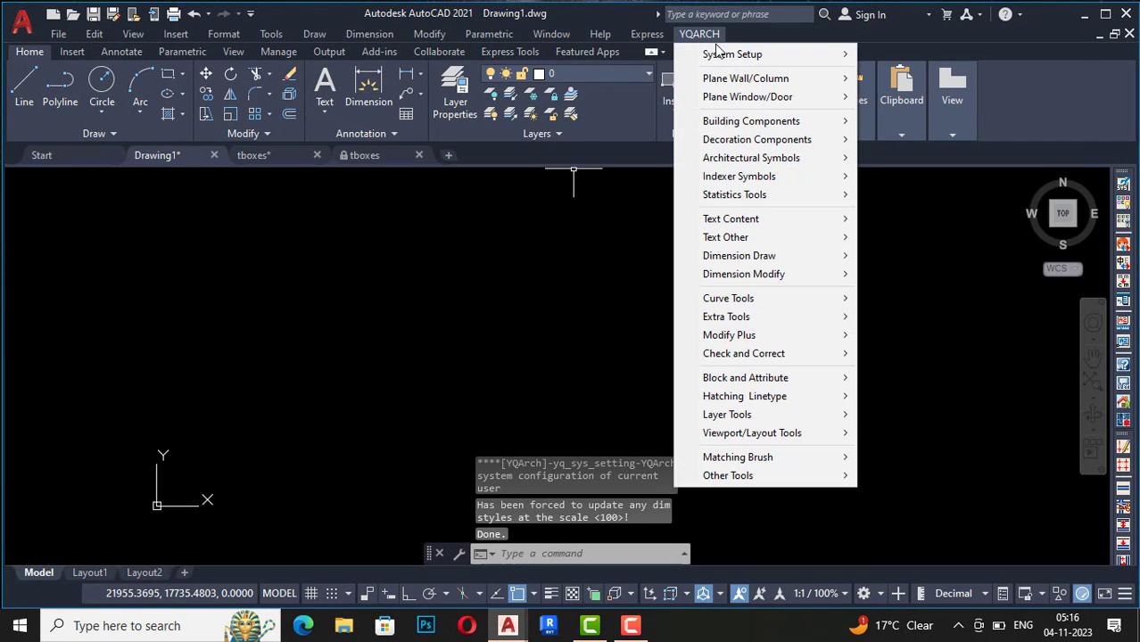
{"action": "mouse_move", "coordinate": [829, 55]}
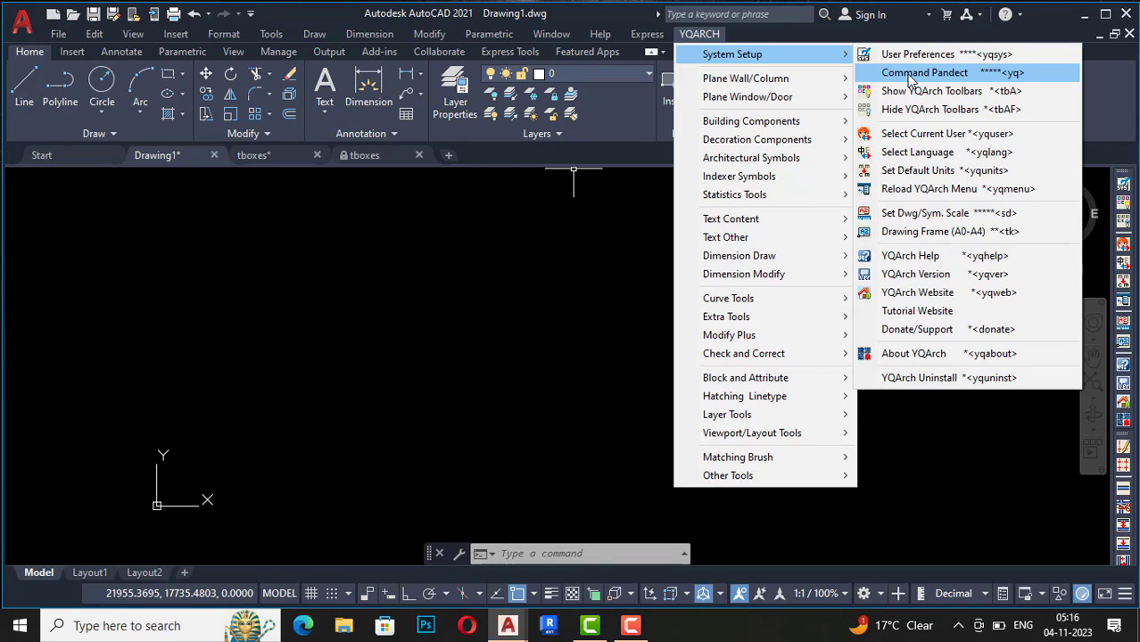
{"action": "left_click", "coordinate": [978, 75]}
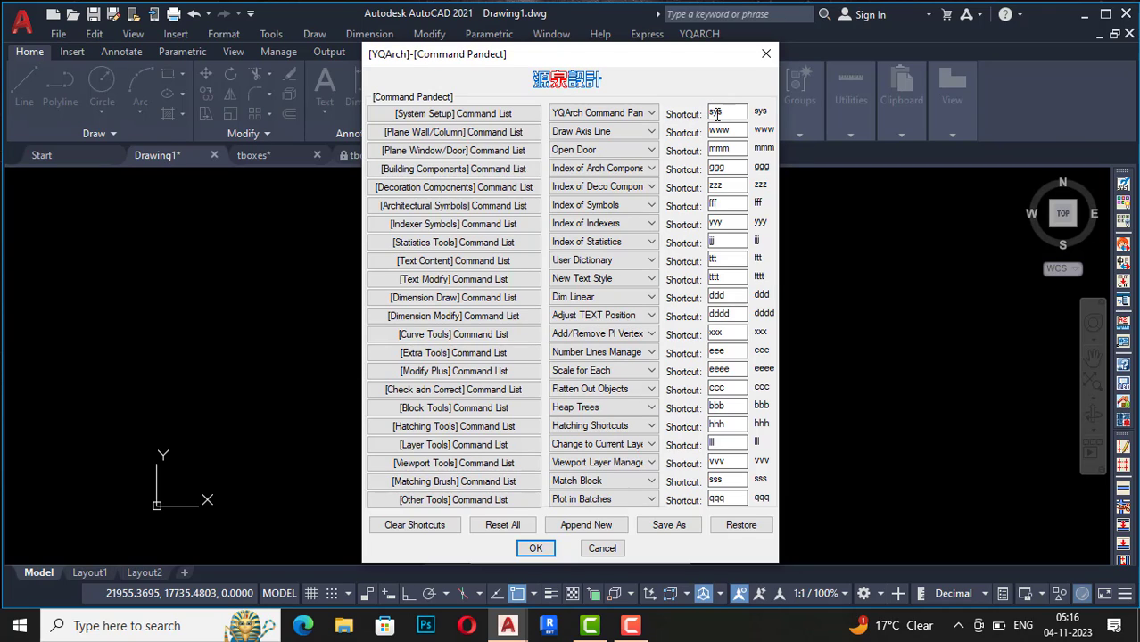
{"action": "left_click_drag", "start_coordinate": [738, 113], "coordinate": [695, 98]}
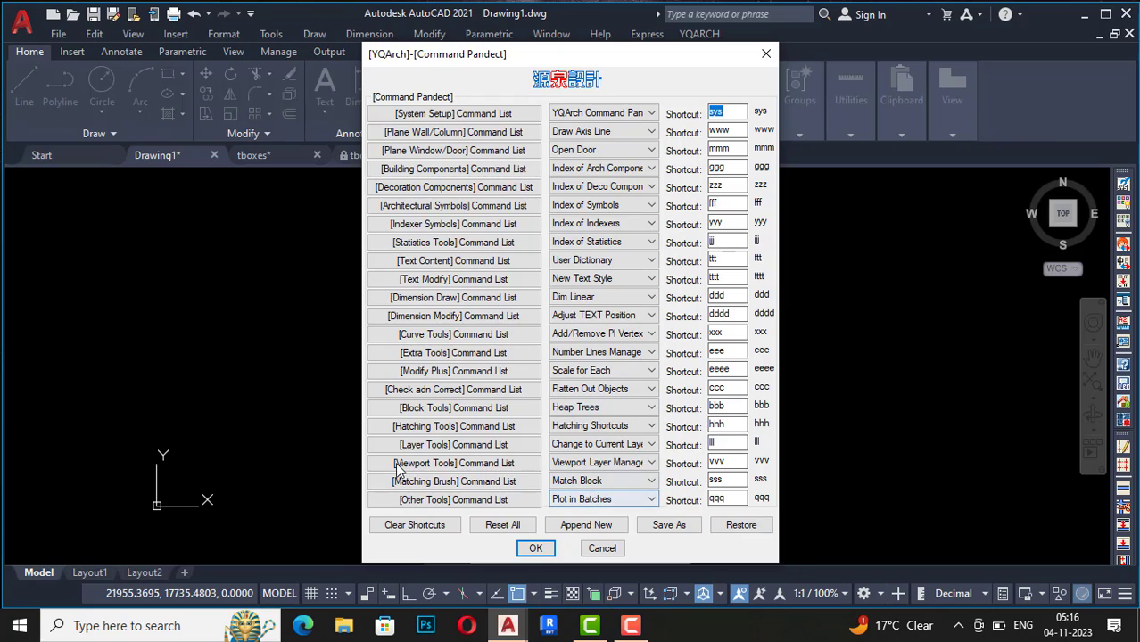
{"action": "left_click", "coordinate": [499, 132]}
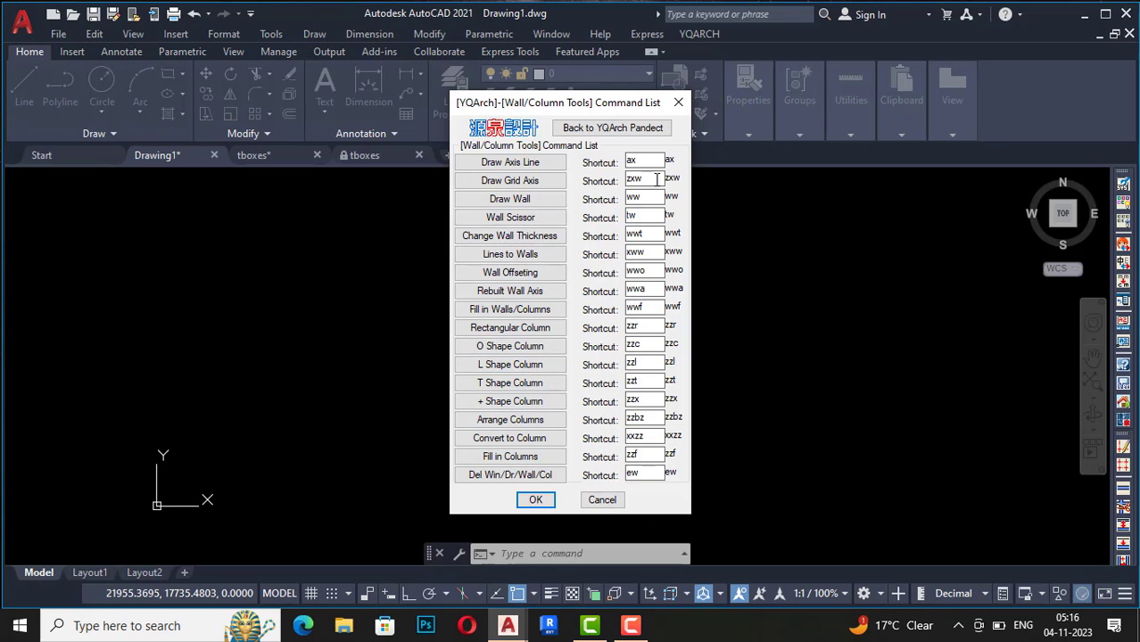
{"action": "left_click", "coordinate": [680, 102]}
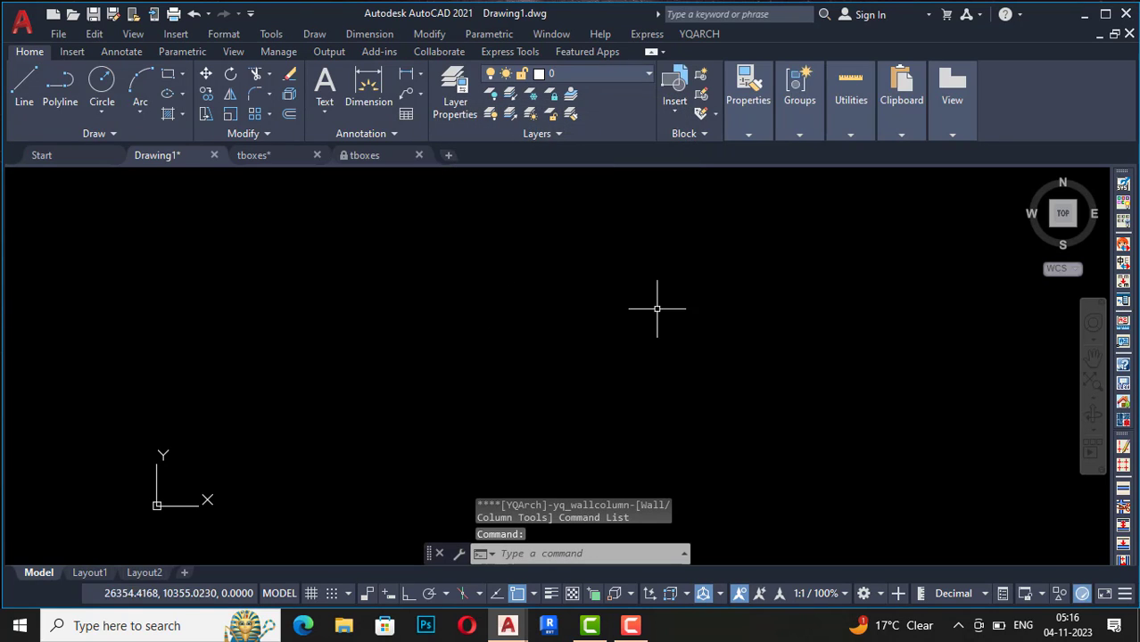
Open the YQARCH menu, then dismiss it and finish the accidental selection window.
{"action": "left_click", "coordinate": [694, 34]}
{"action": "mouse_move", "coordinate": [702, 59]}
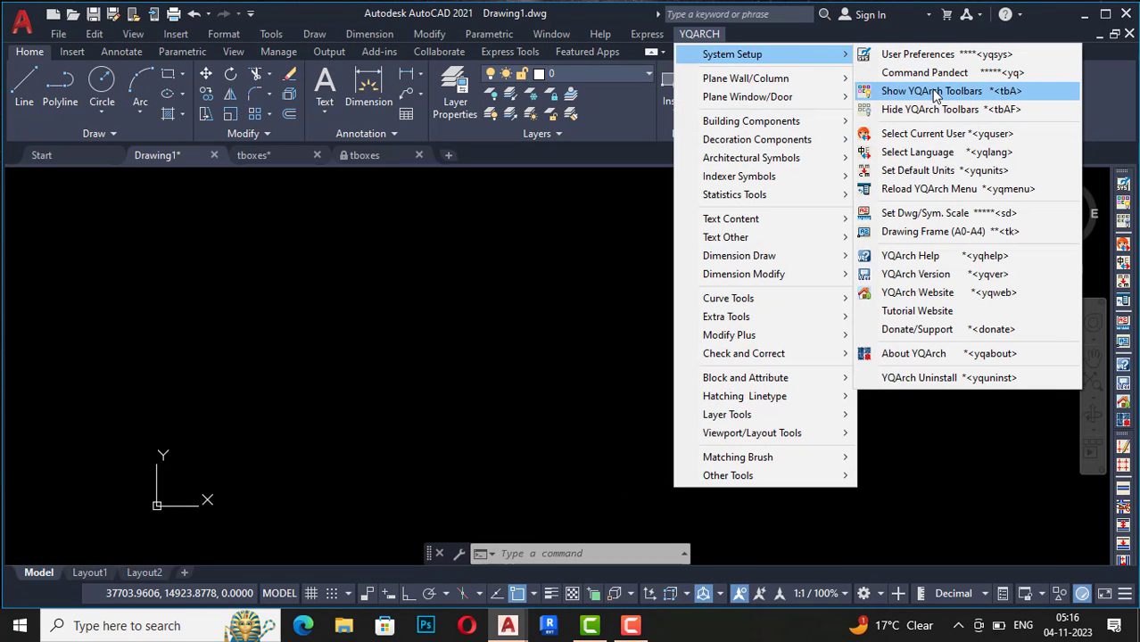
{"action": "left_click", "coordinate": [543, 385]}
{"action": "left_click", "coordinate": [768, 387]}
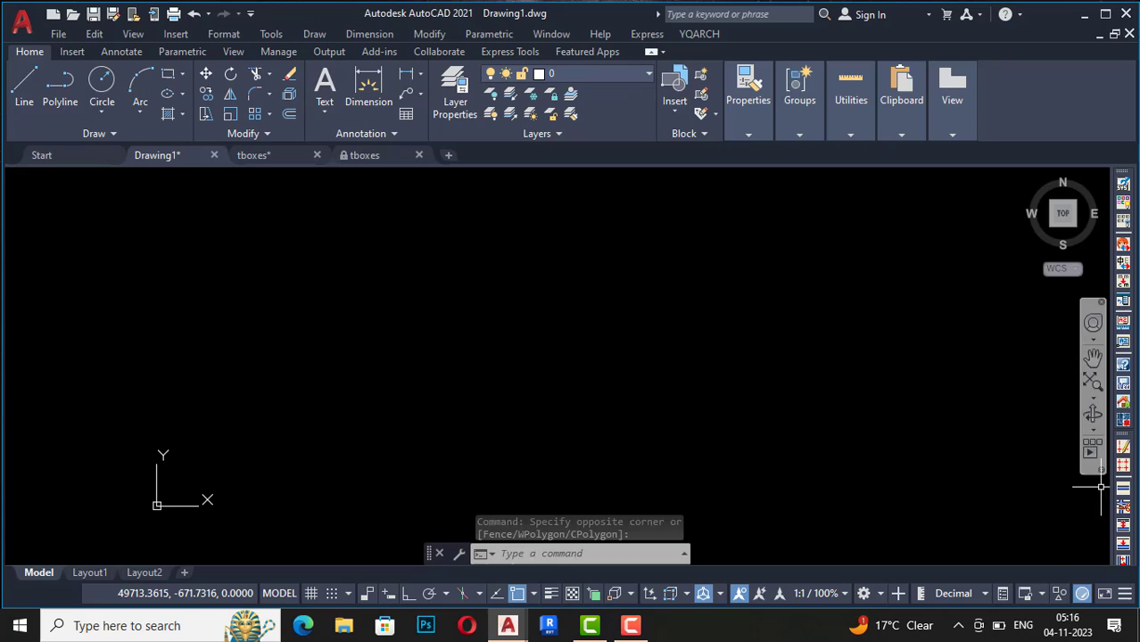
Hide the YQArch toolbars with System Setup > Hide YQArch Toolbars, running it twice.
{"action": "left_click", "coordinate": [713, 33]}
{"action": "mouse_move", "coordinate": [709, 77]}
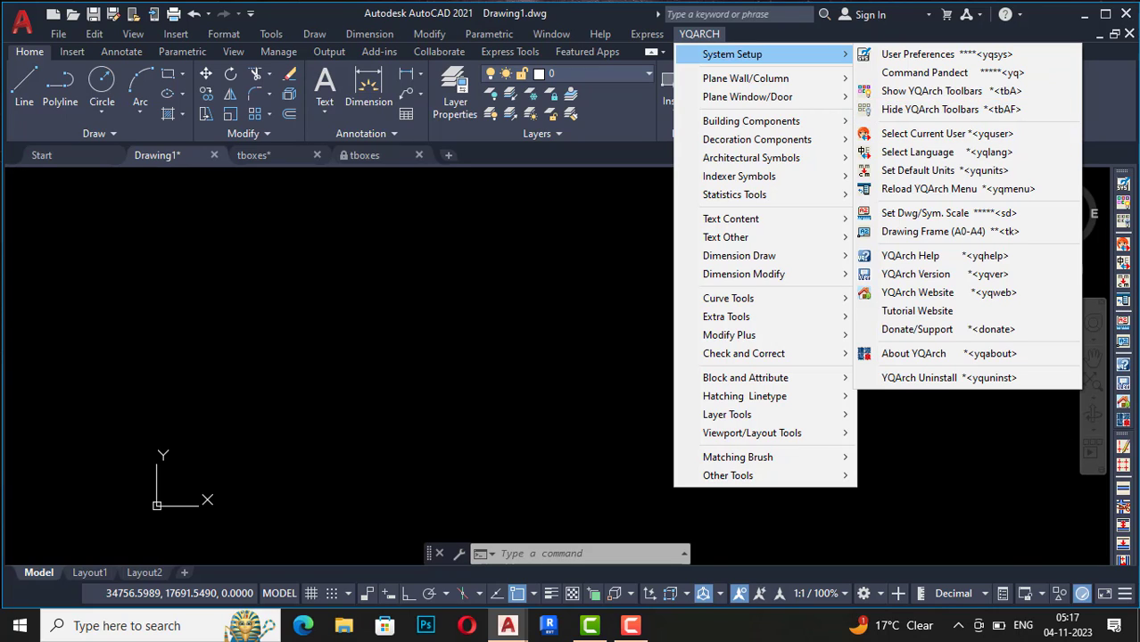
{"action": "left_click", "coordinate": [898, 109]}
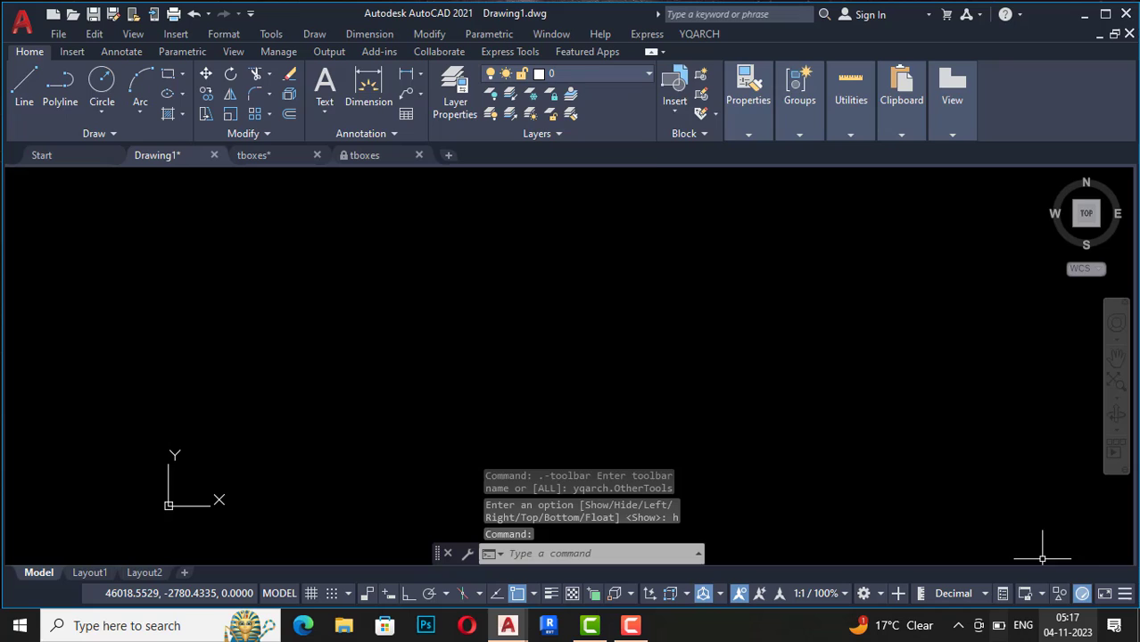
{"action": "left_click", "coordinate": [688, 34]}
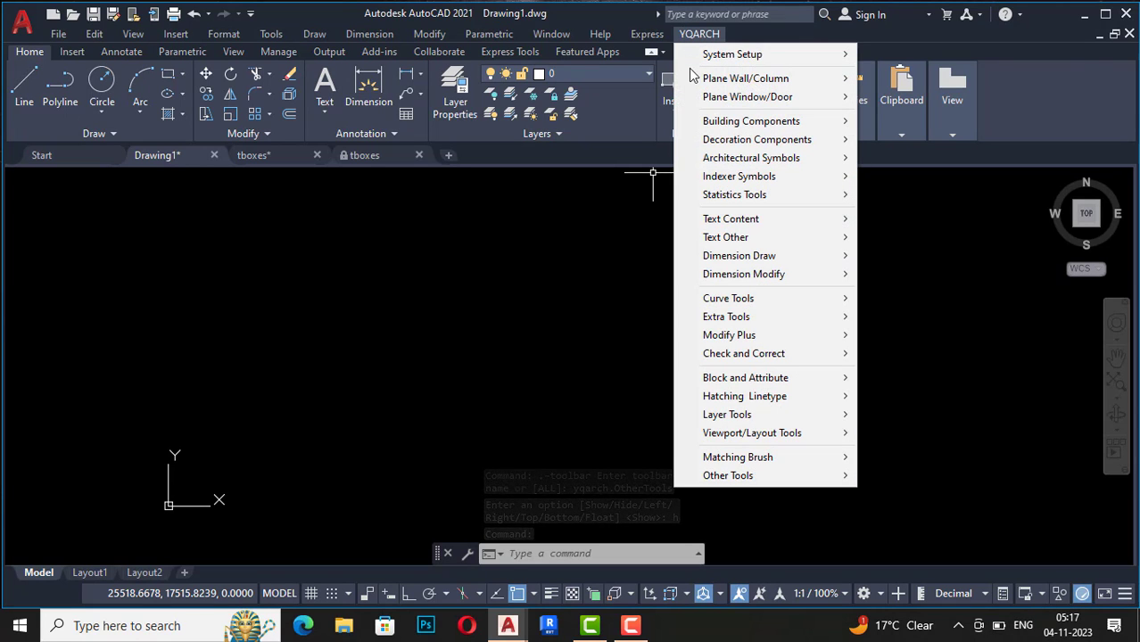
{"action": "mouse_move", "coordinate": [704, 54]}
{"action": "left_click", "coordinate": [900, 109]}
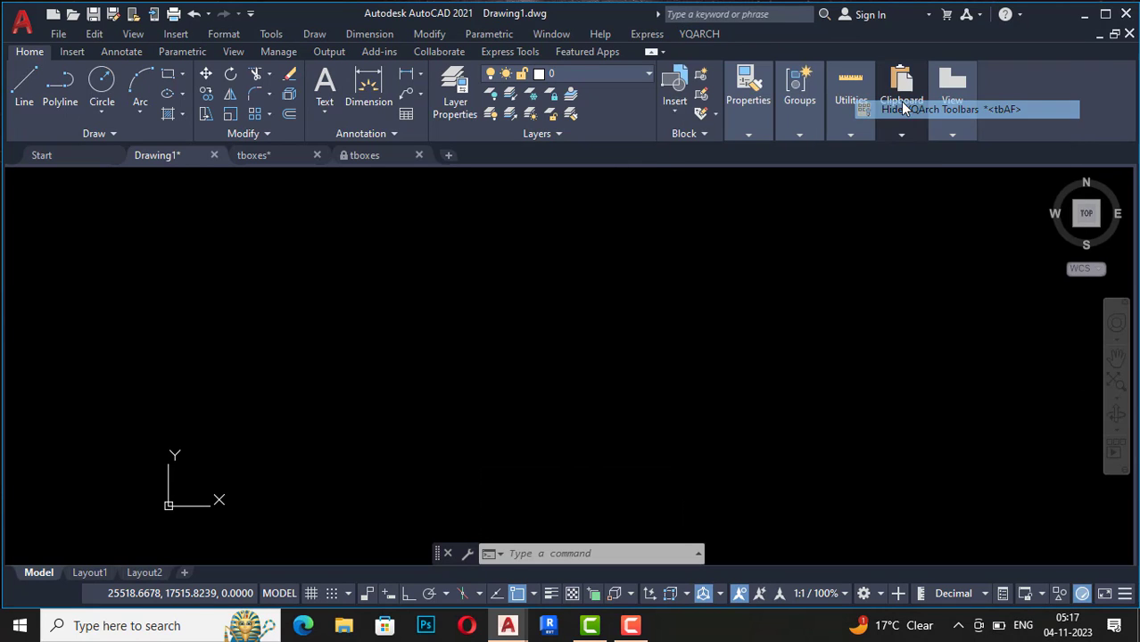
Restore the YQArch toolbars with Show YQArch Toolbars.
{"action": "left_click", "coordinate": [698, 34]}
{"action": "mouse_move", "coordinate": [704, 53]}
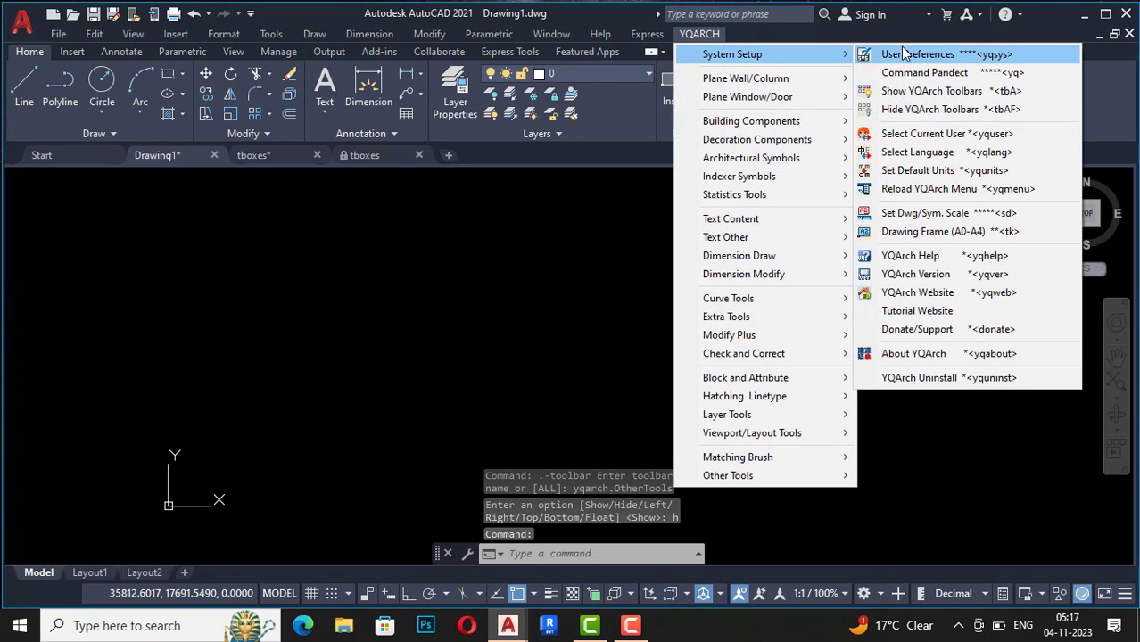
{"action": "left_click", "coordinate": [907, 96]}
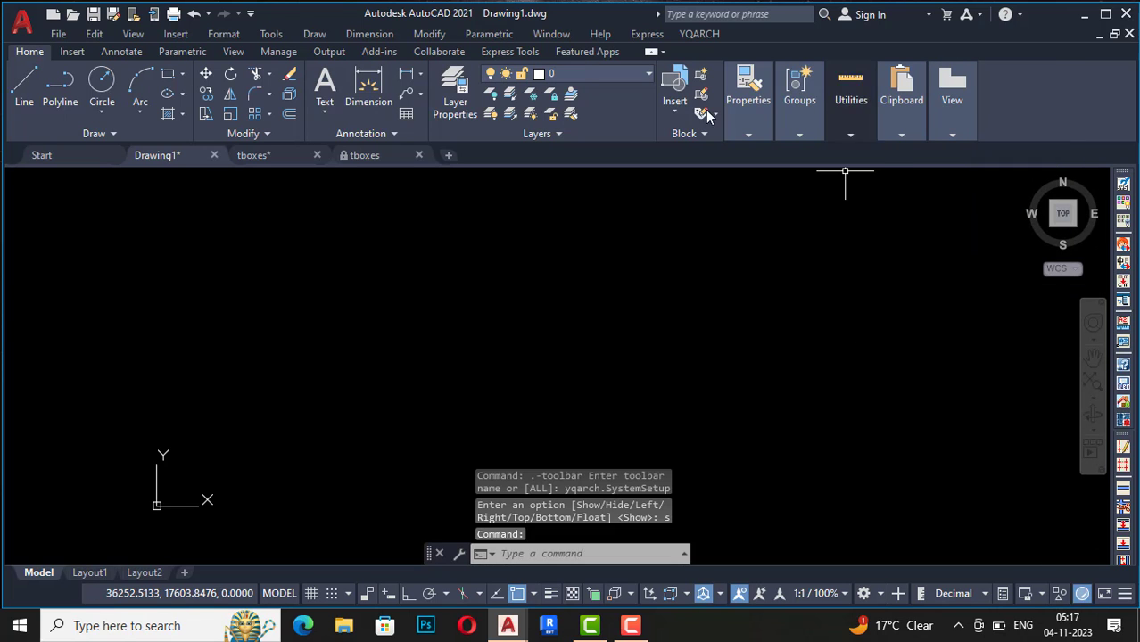
{"action": "left_click", "coordinate": [698, 34]}
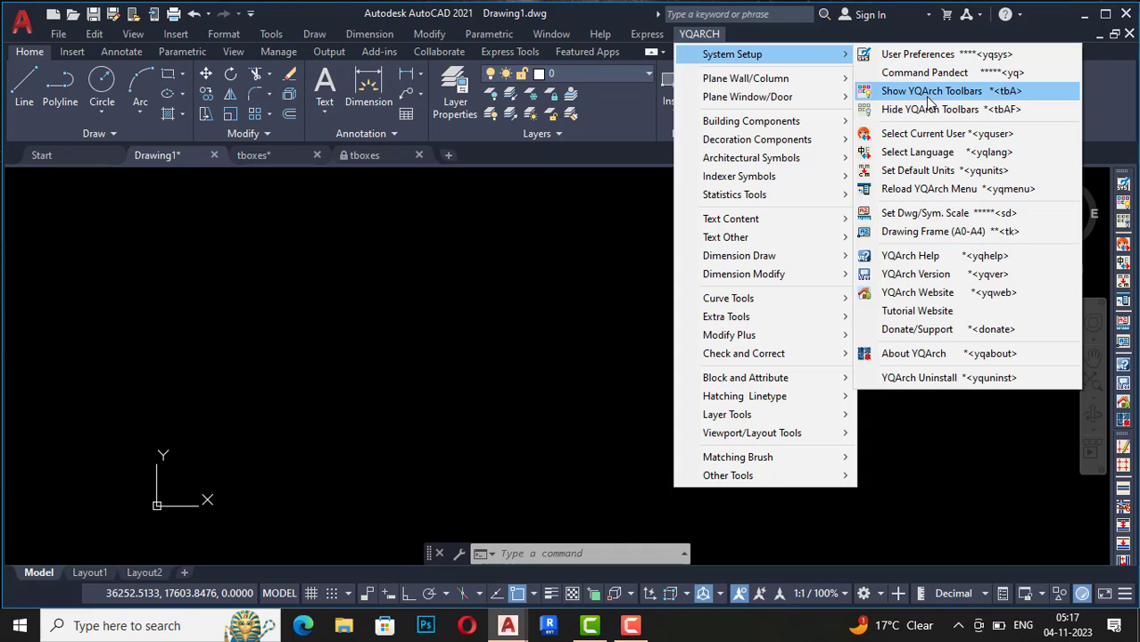
Keep user1 as the current YQArch user in the Select Current User dialog.
{"action": "left_click", "coordinate": [897, 134]}
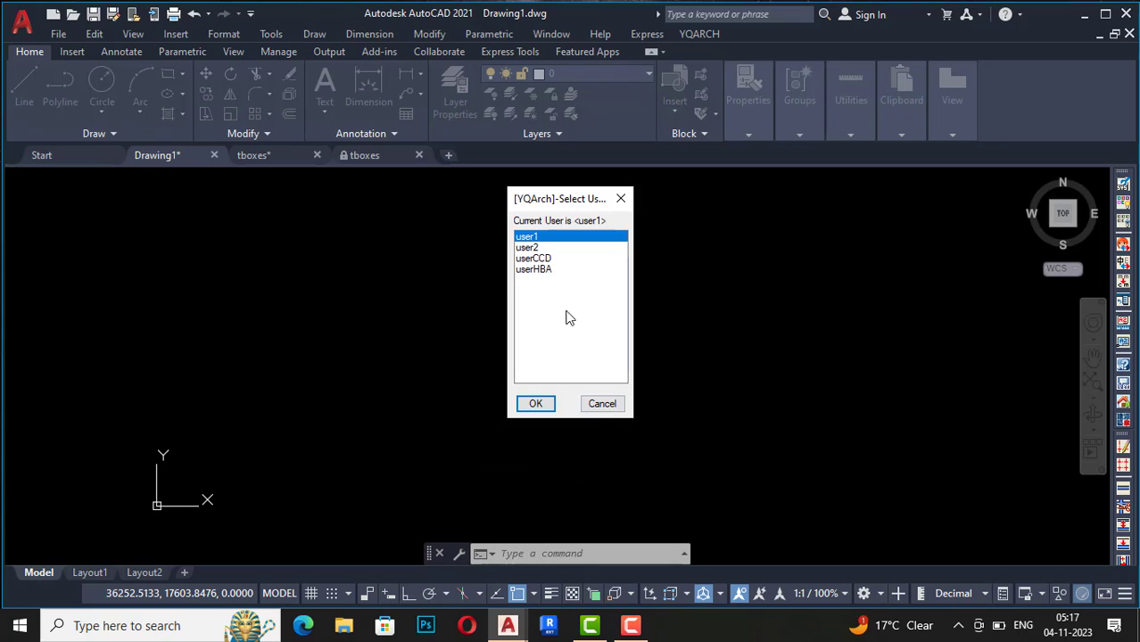
{"action": "left_click", "coordinate": [599, 403]}
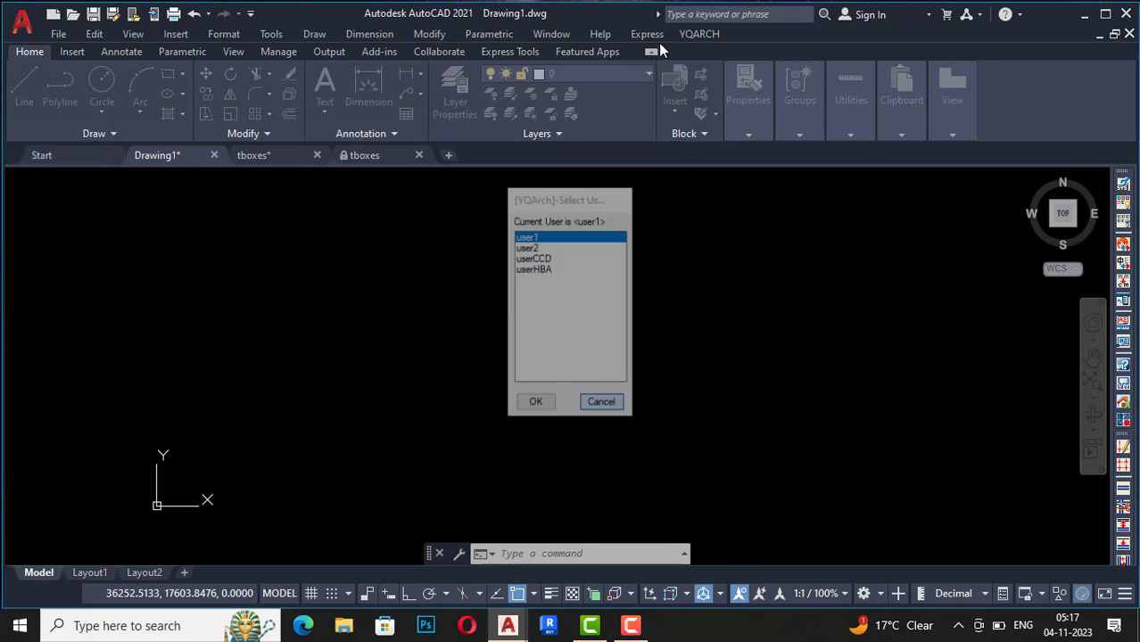
{"action": "left_click", "coordinate": [685, 34]}
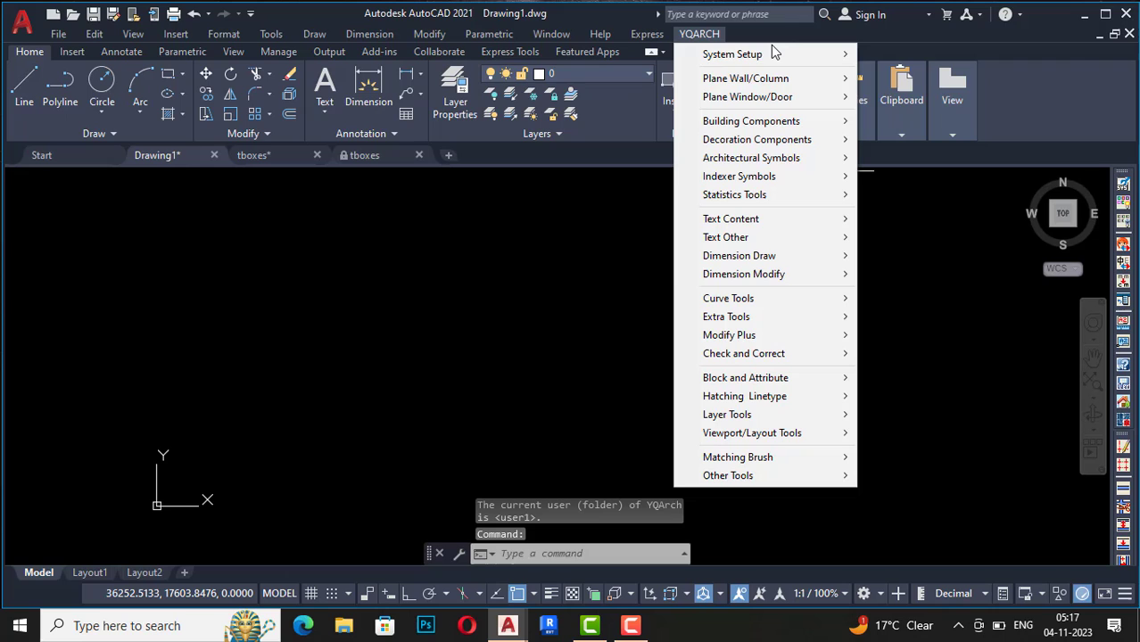
{"action": "mouse_move", "coordinate": [807, 56]}
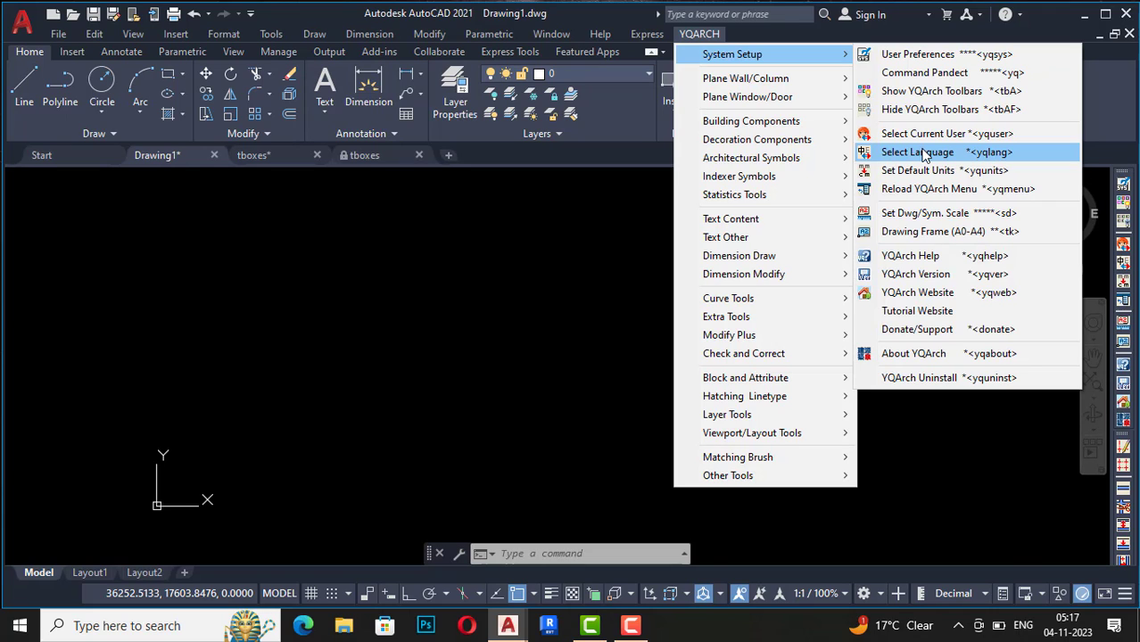
{"action": "left_click", "coordinate": [924, 153]}
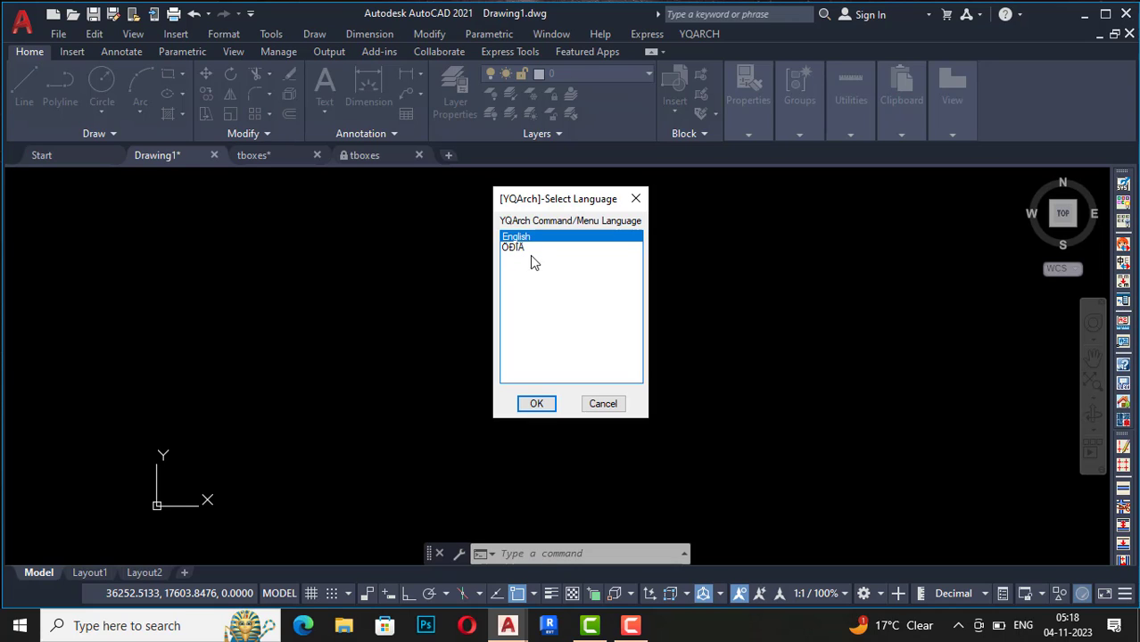
{"action": "left_click", "coordinate": [601, 403]}
Try inch in the YQArch Select Units dialog, then cancel so units stay mm.
{"action": "left_click", "coordinate": [691, 38]}
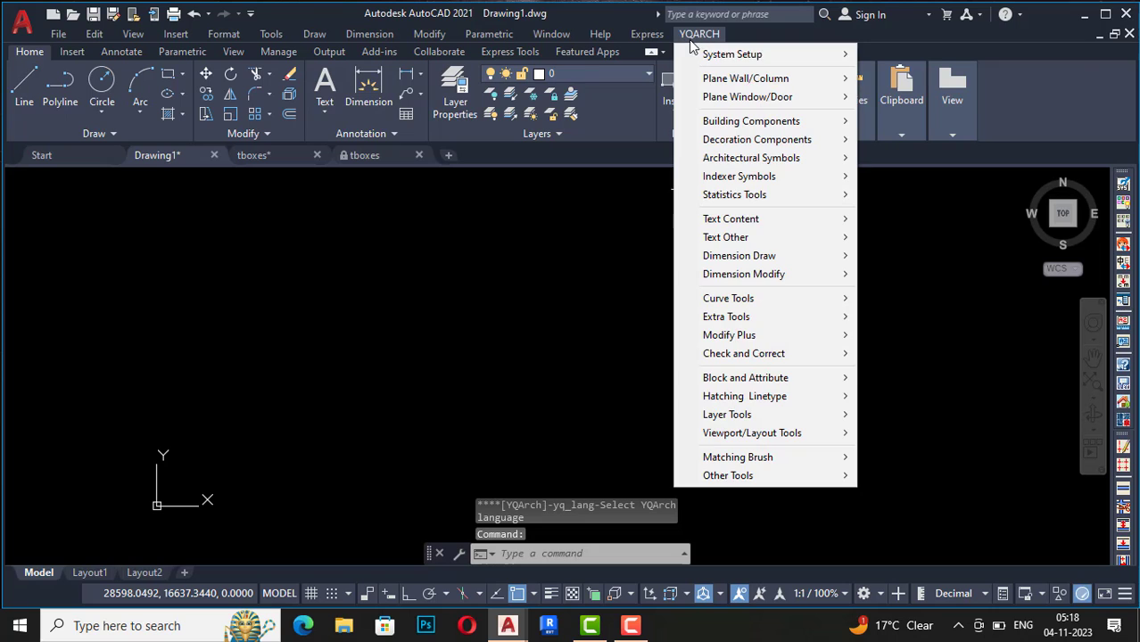
{"action": "mouse_move", "coordinate": [688, 56]}
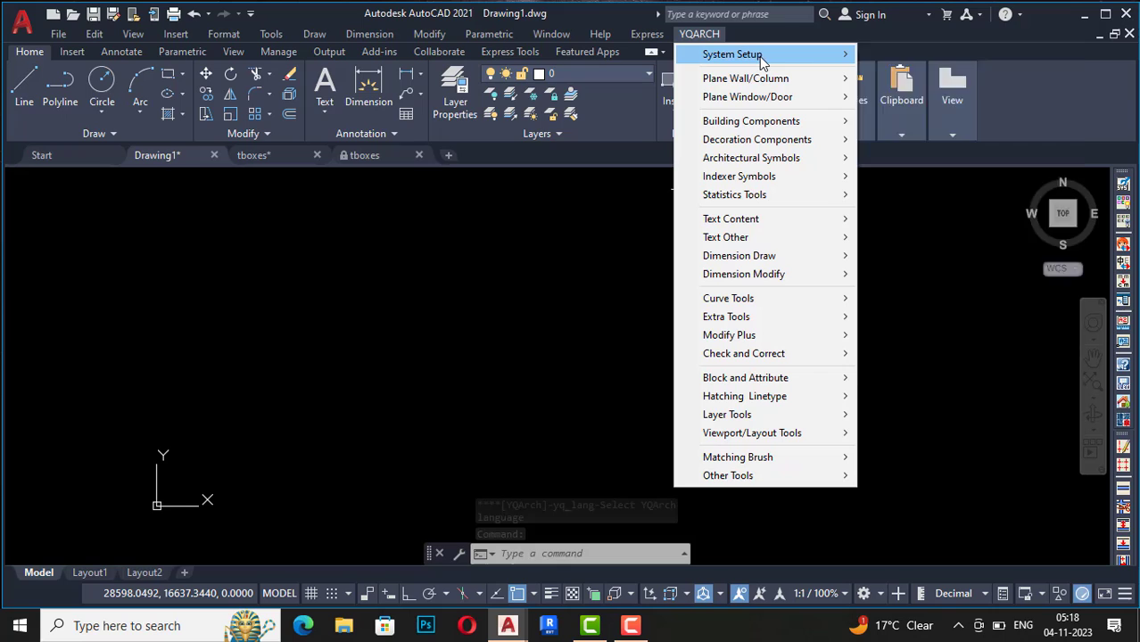
{"action": "mouse_move", "coordinate": [759, 57]}
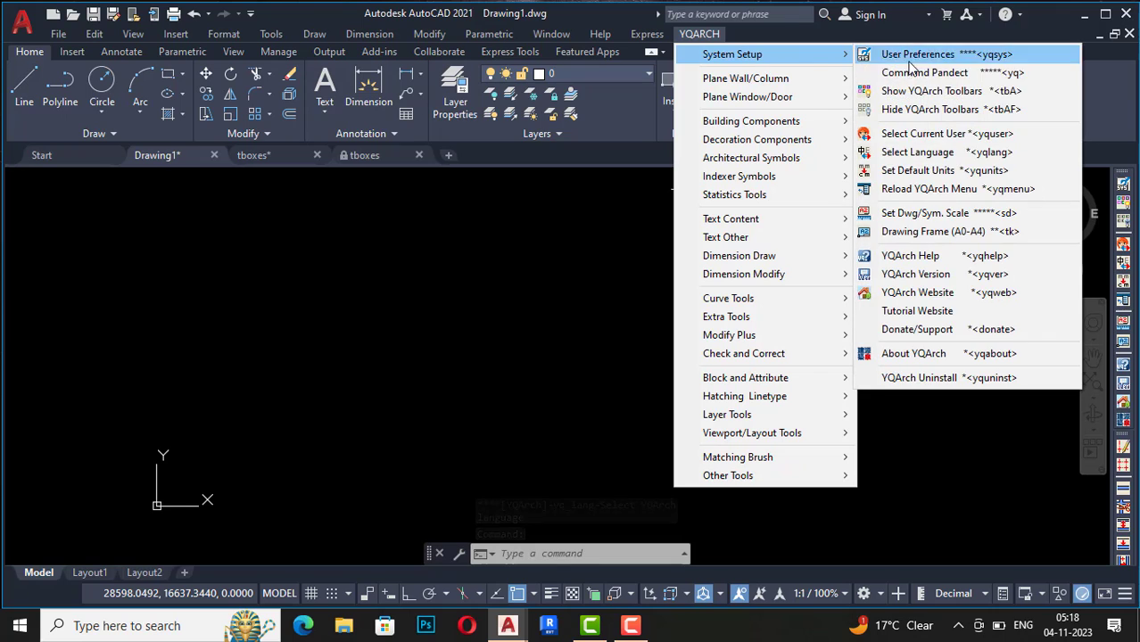
{"action": "left_click", "coordinate": [962, 176]}
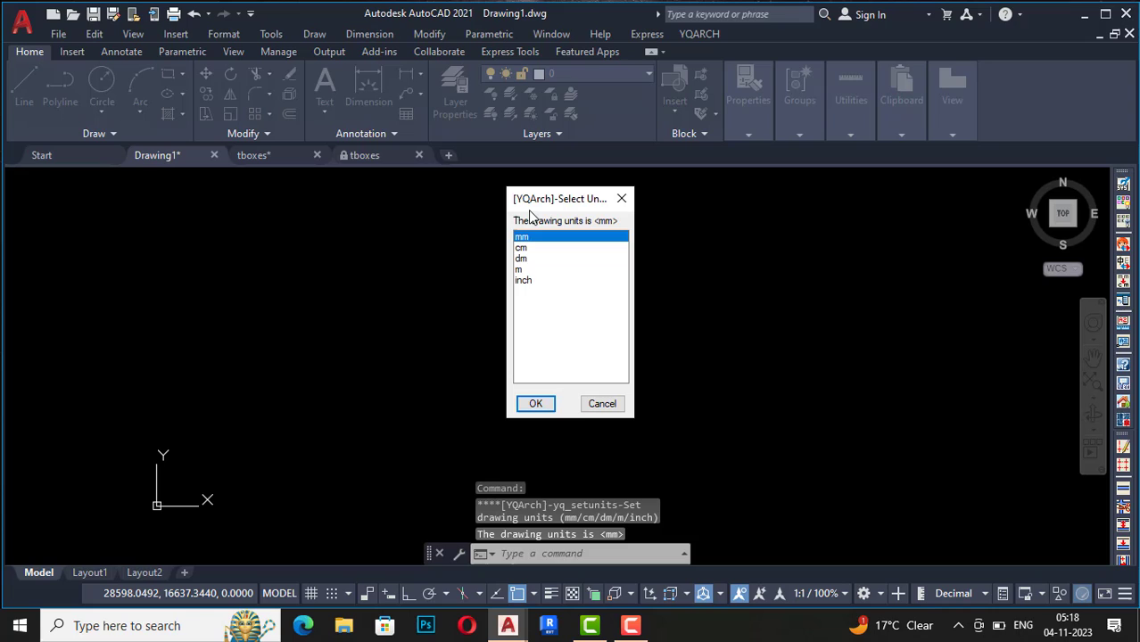
{"action": "left_click", "coordinate": [526, 280]}
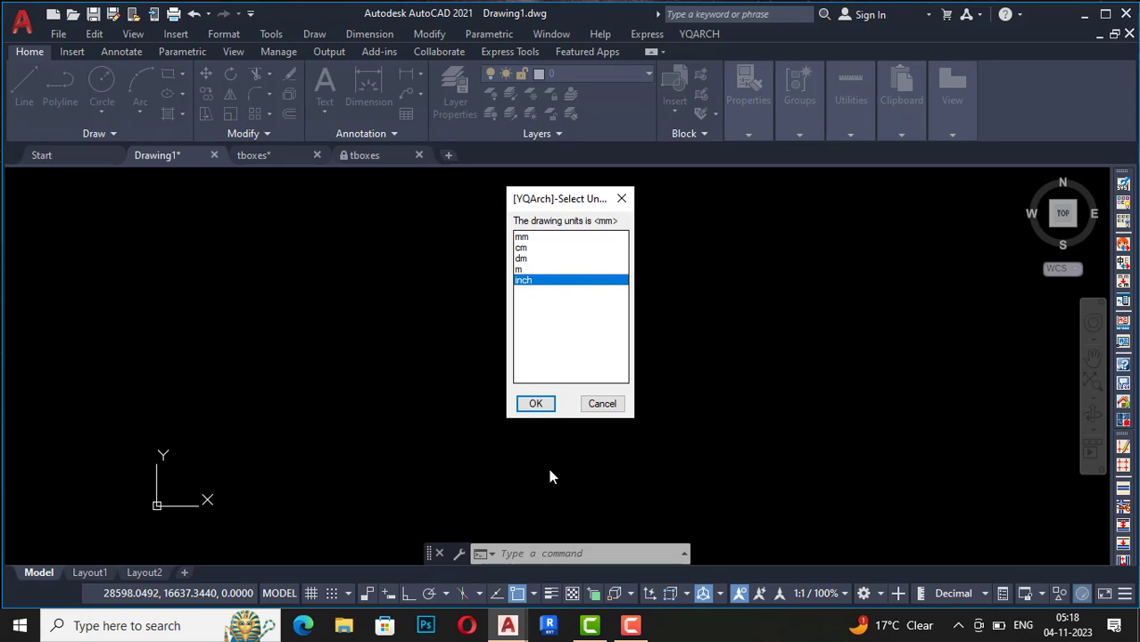
{"action": "left_click", "coordinate": [537, 406]}
{"action": "left_click", "coordinate": [613, 406]}
Run Reload YQArch Menu so the YQARCH customization group unloads and reloads.
{"action": "left_click", "coordinate": [702, 35]}
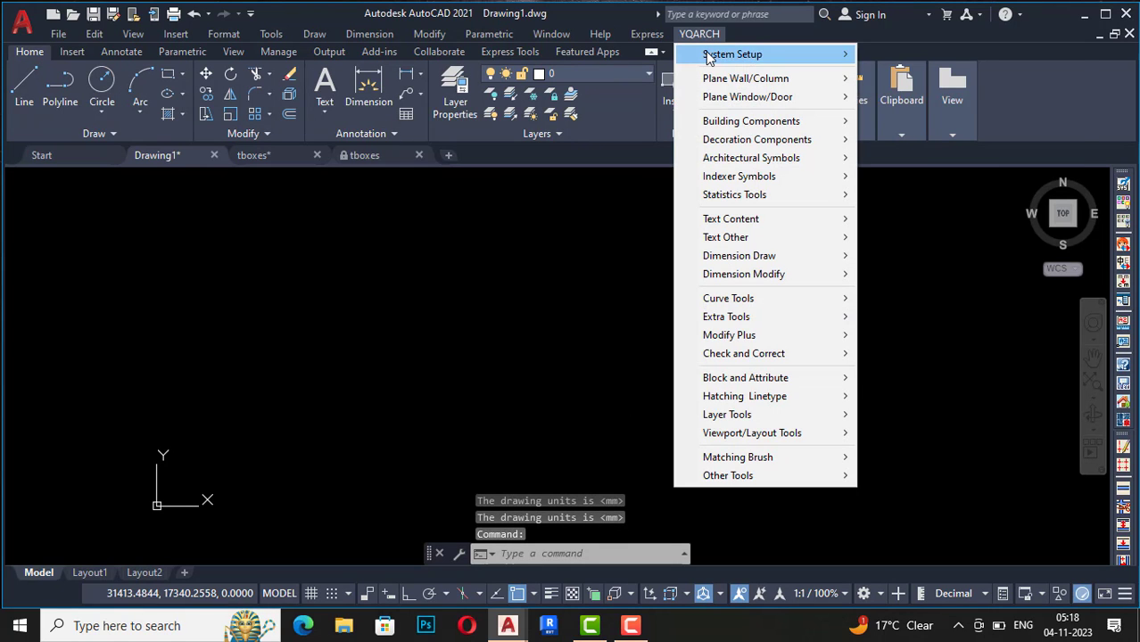
{"action": "mouse_move", "coordinate": [718, 55]}
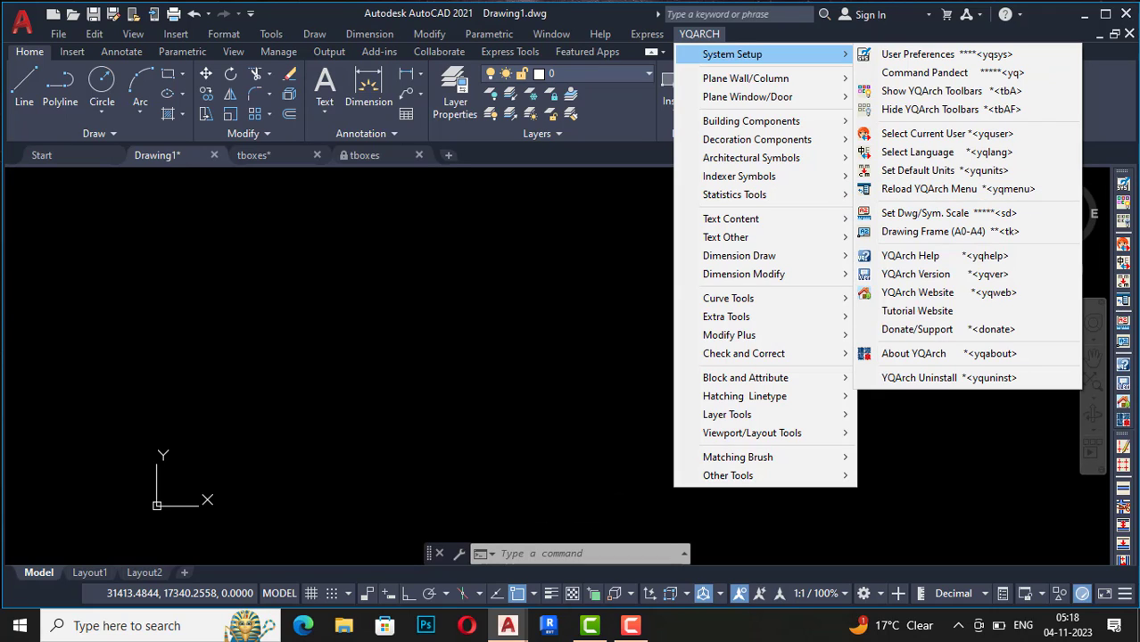
{"action": "left_click", "coordinate": [903, 189]}
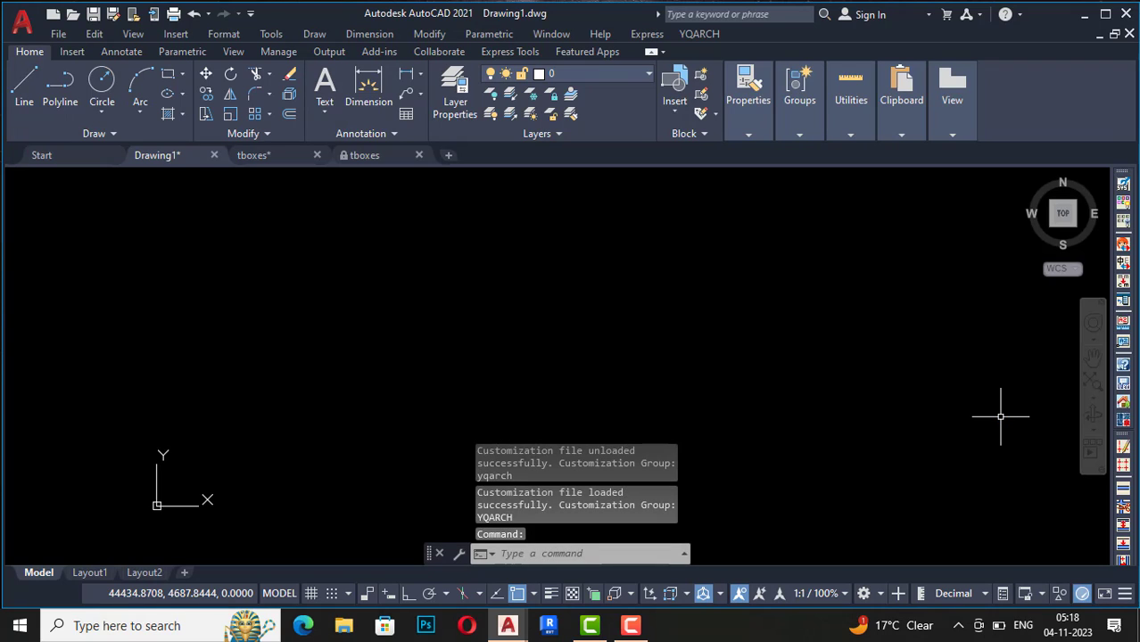
Confirm 1:100 as the main scale in the YQArch Set DWG Scale dialog.
{"action": "left_click", "coordinate": [708, 37]}
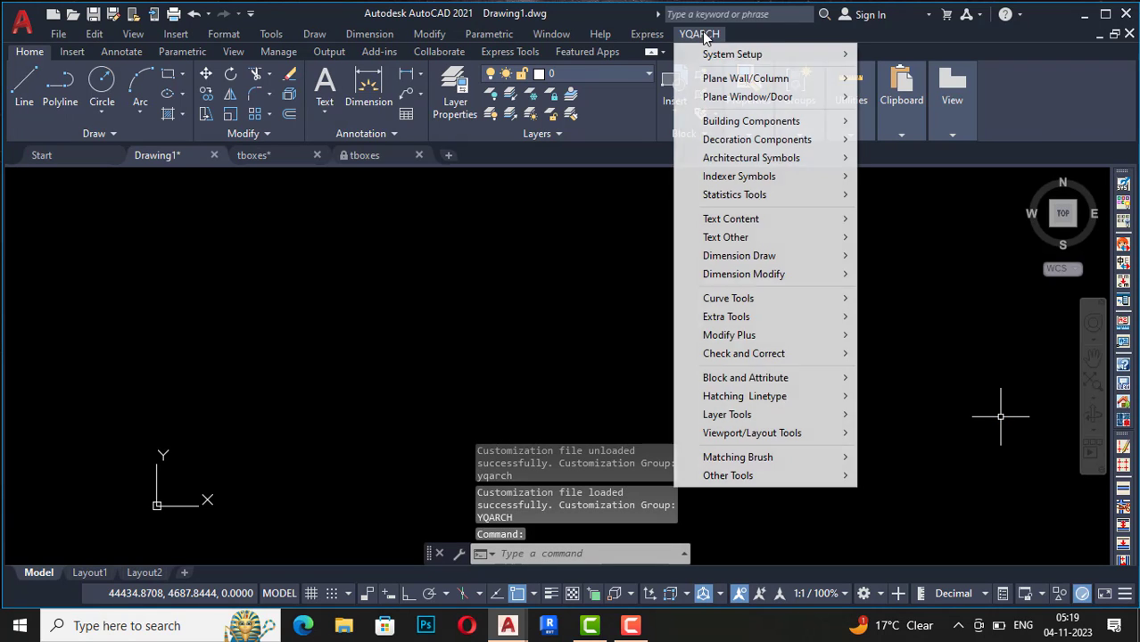
{"action": "mouse_move", "coordinate": [731, 55]}
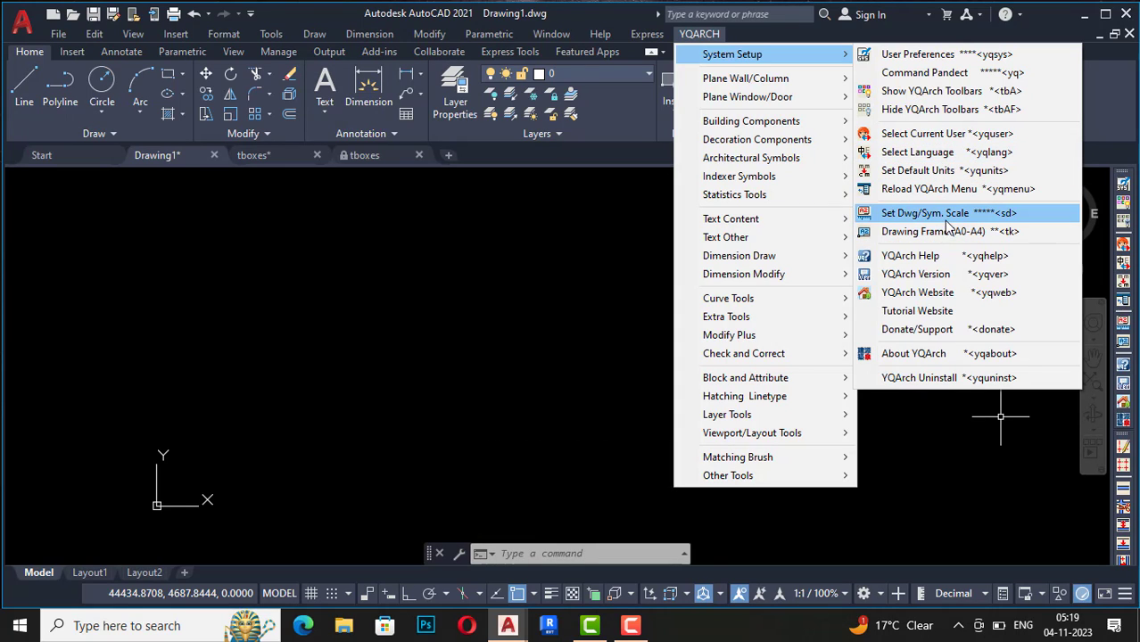
{"action": "left_click", "coordinate": [943, 218]}
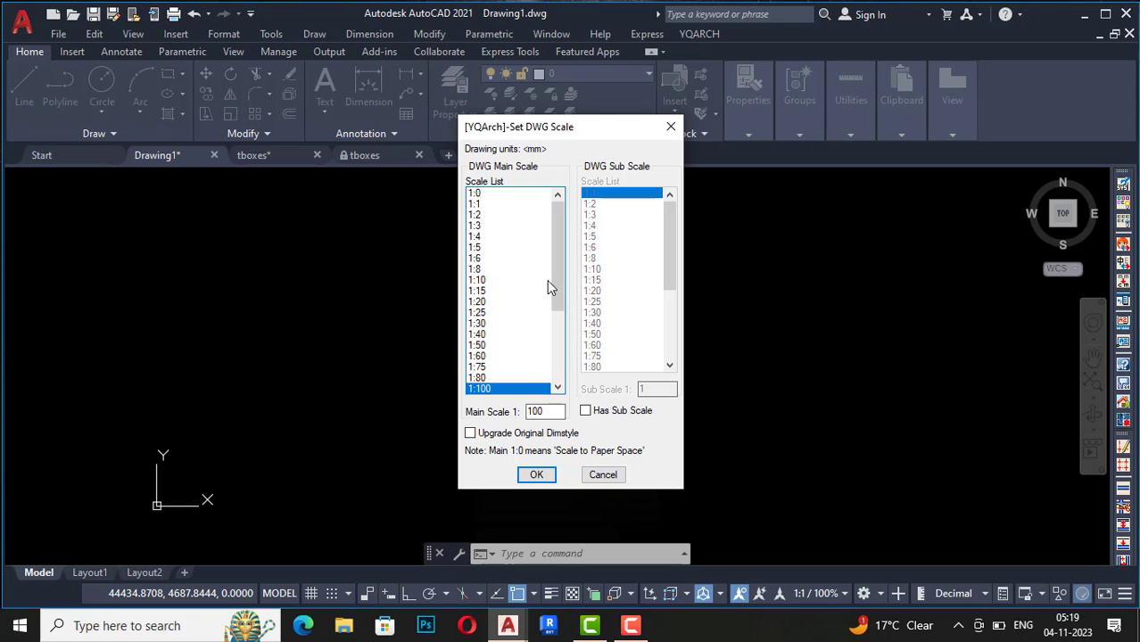
{"action": "left_click_drag", "start_coordinate": [555, 268], "coordinate": [550, 382]}
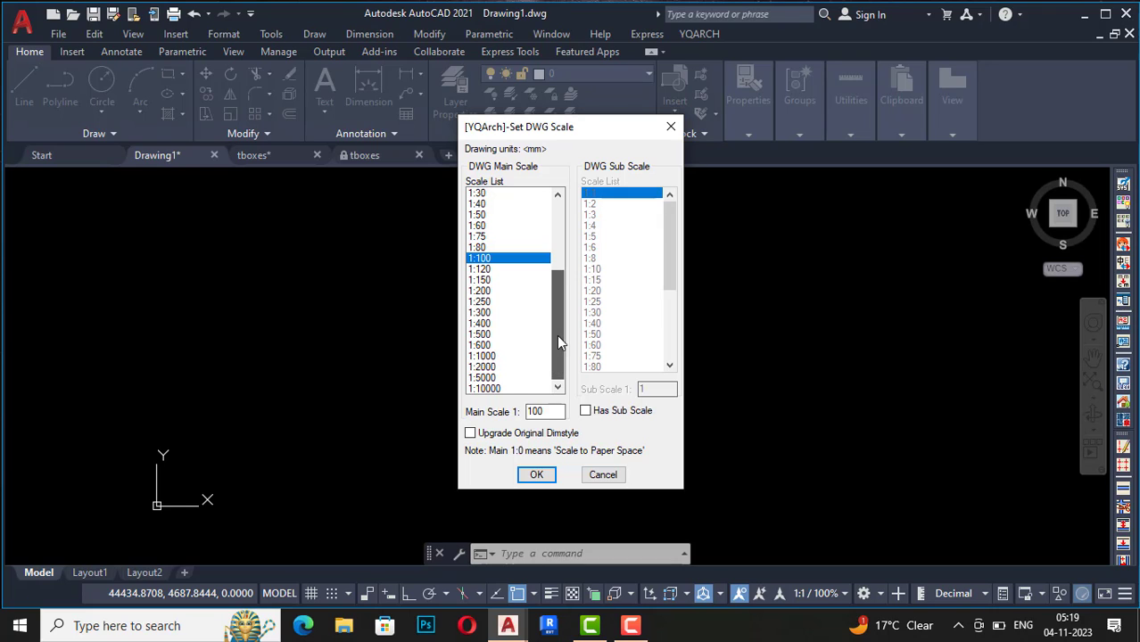
{"action": "scroll", "coordinate": [556, 332], "scroll_direction": "up", "scroll_amount": 1}
{"action": "left_click_drag", "start_coordinate": [556, 318], "coordinate": [559, 264]}
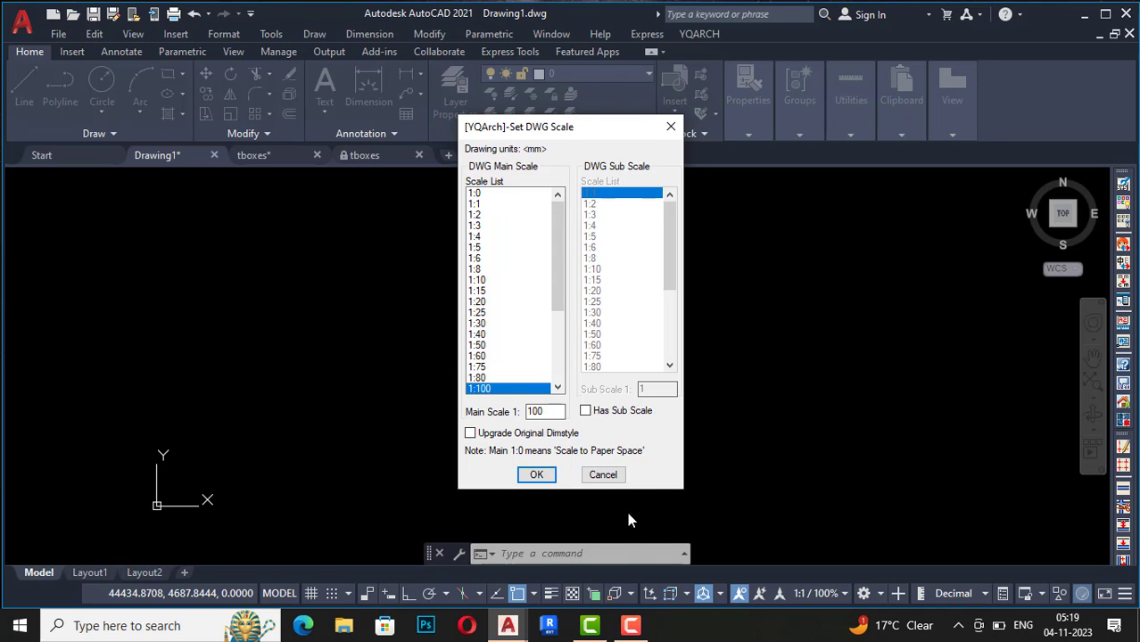
{"action": "left_click", "coordinate": [604, 478]}
Accept an A3 landscape drawing frame at 1:100 from Drawing Frame (A0-A4).
{"action": "left_click", "coordinate": [699, 33]}
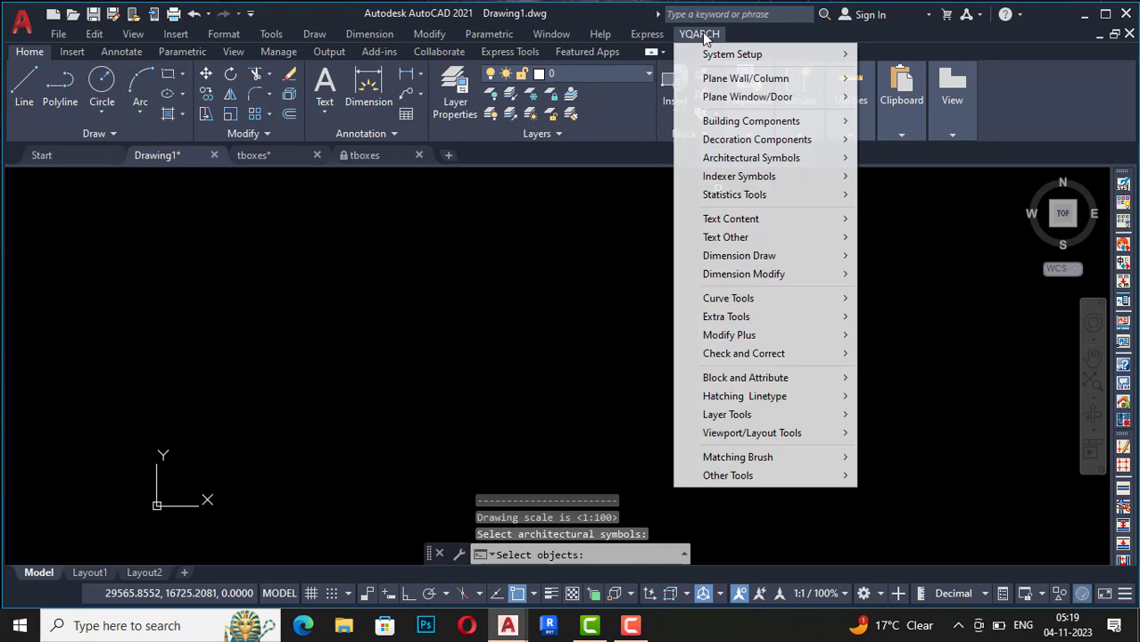
{"action": "mouse_move", "coordinate": [782, 57]}
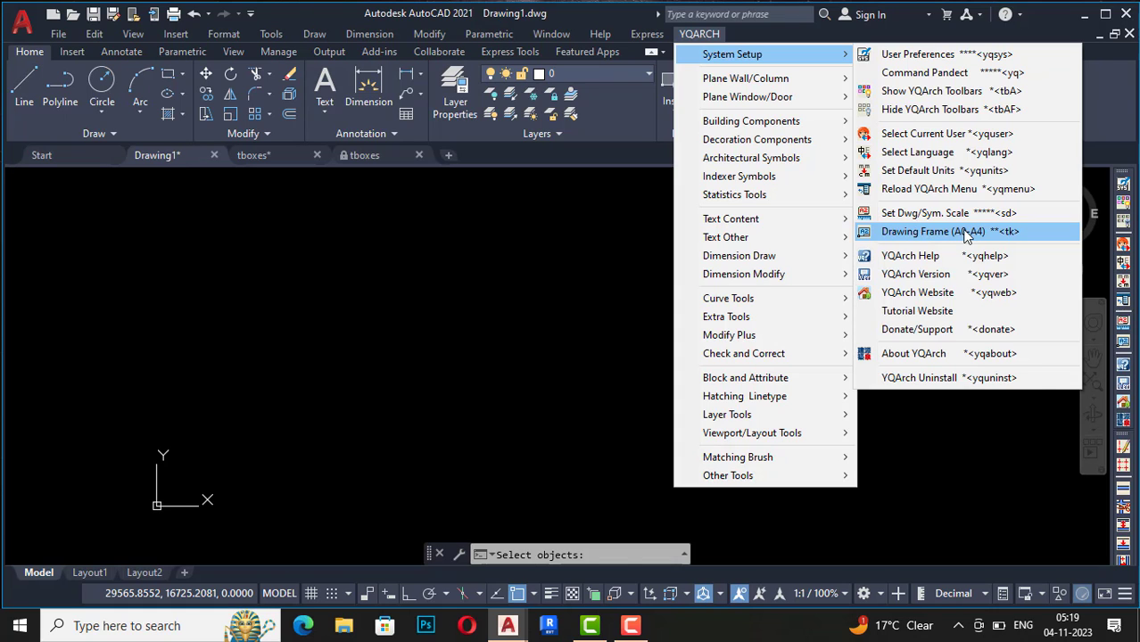
{"action": "left_click", "coordinate": [965, 232]}
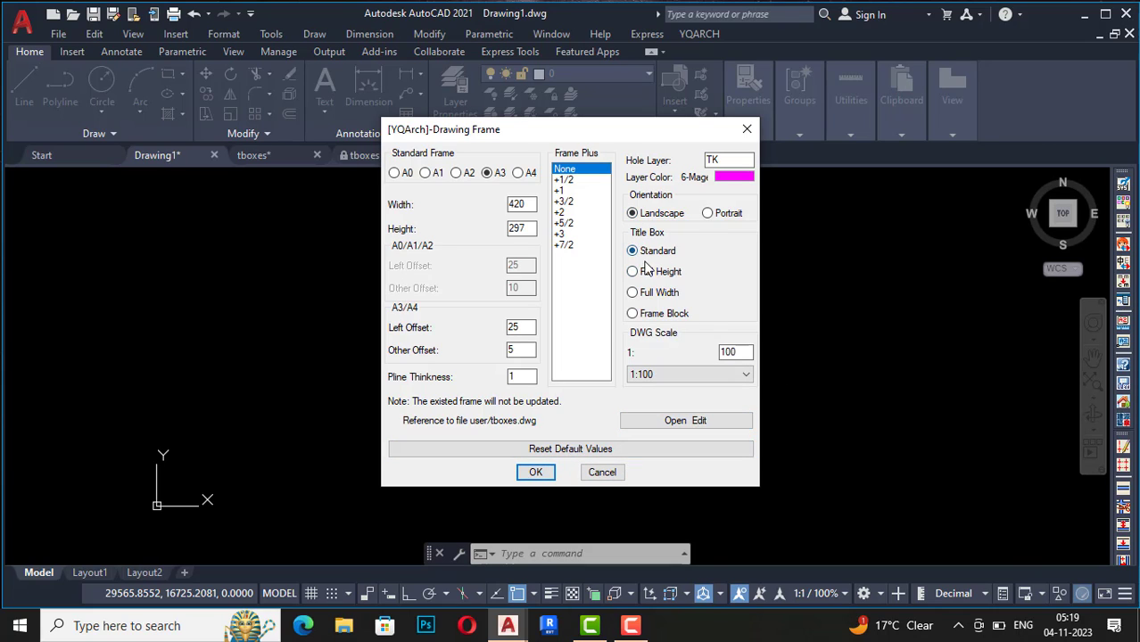
{"action": "left_click", "coordinate": [535, 473]}
{"action": "scroll", "coordinate": [499, 401], "scroll_direction": "down", "scroll_amount": 4}
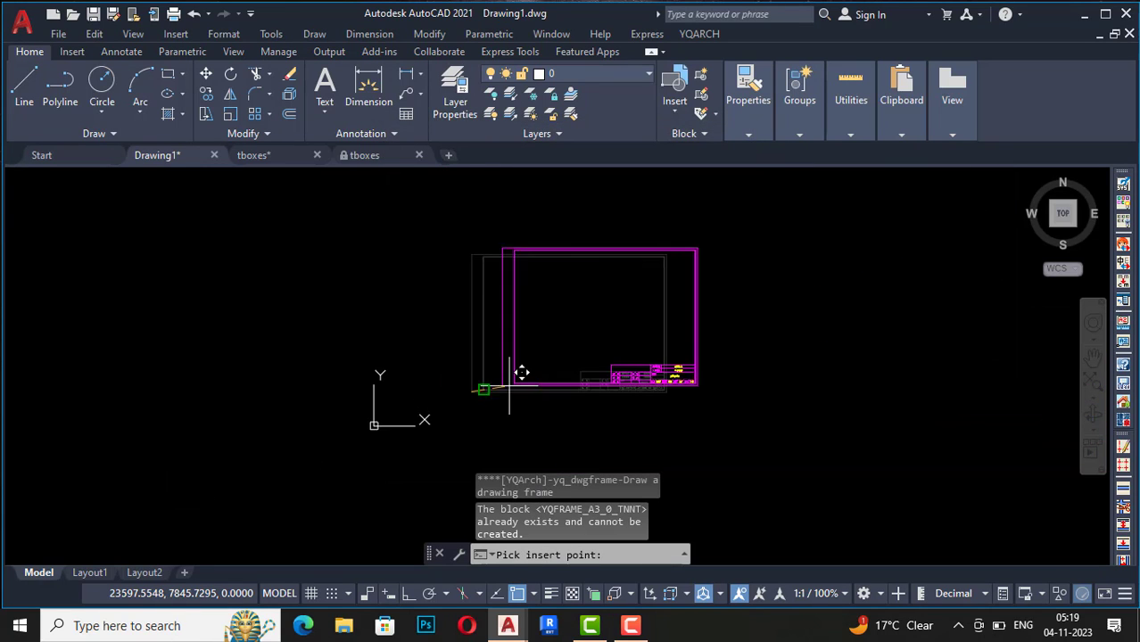
Place the A3 frame and inspect its 首层平面图 title block attributes without changes.
{"action": "left_click", "coordinate": [497, 427]}
{"action": "scroll", "coordinate": [642, 417], "scroll_direction": "up", "scroll_amount": 10}
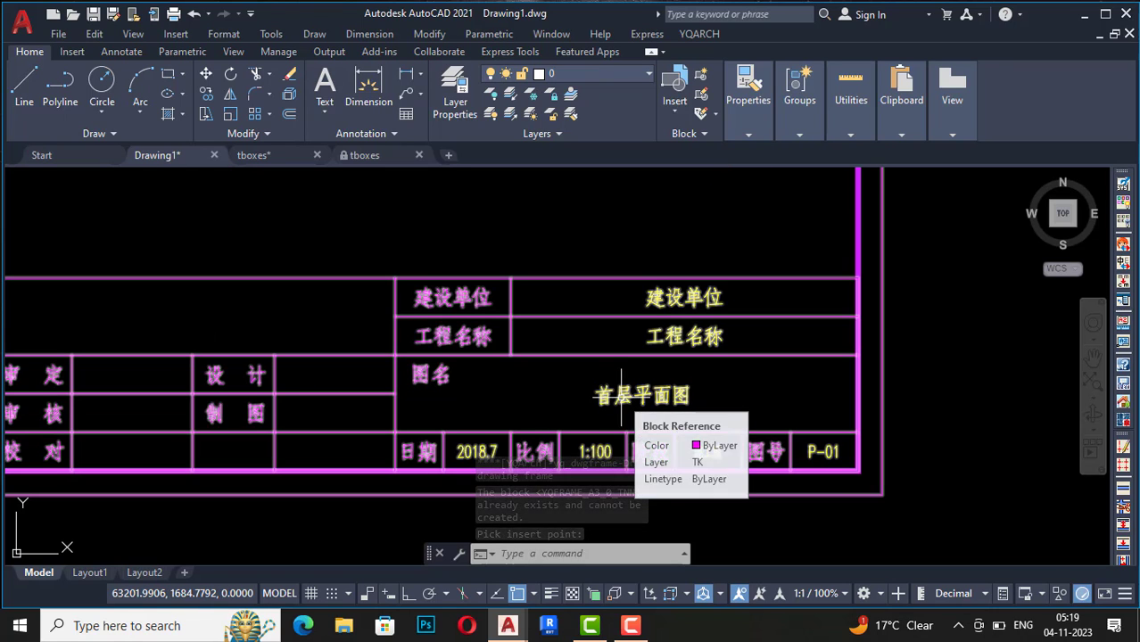
{"action": "double_click", "coordinate": [622, 396]}
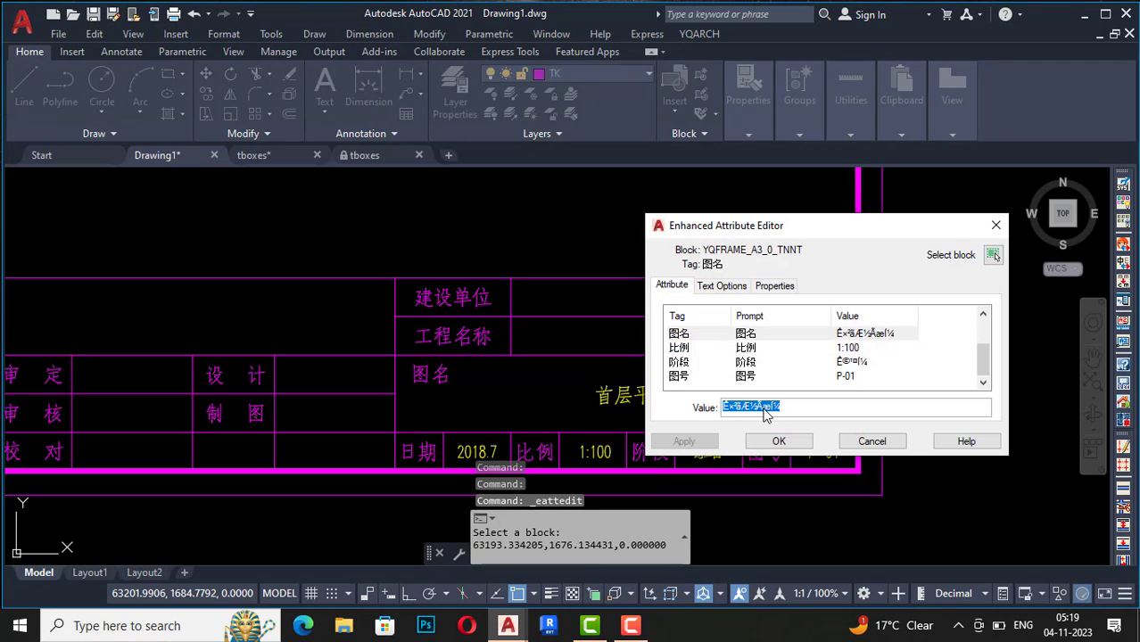
{"action": "left_click", "coordinate": [995, 225]}
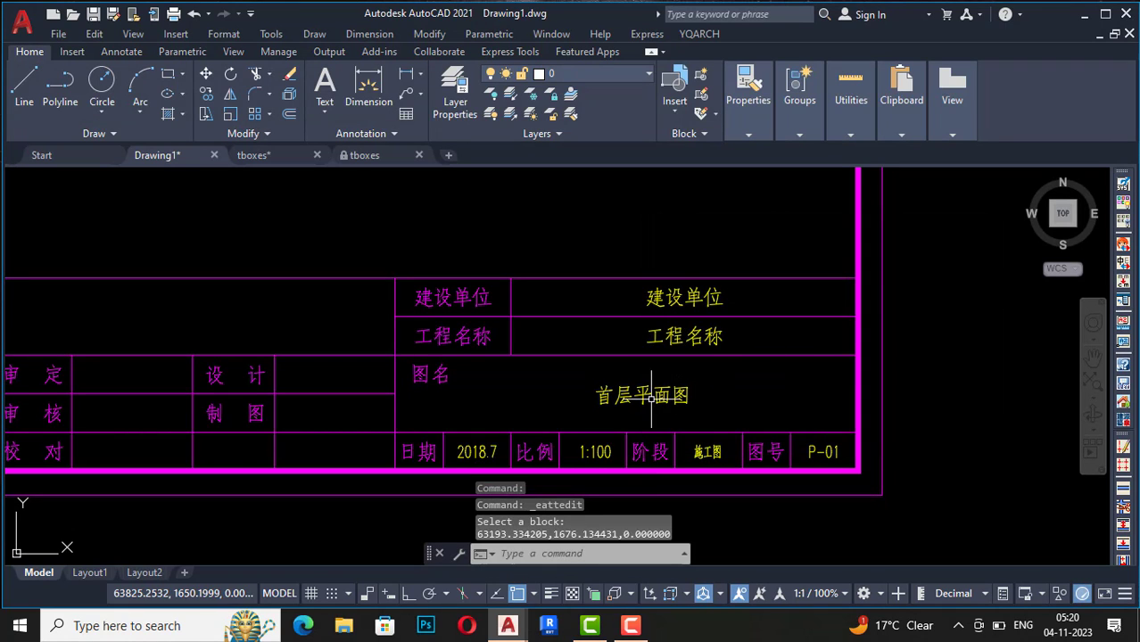
Window-select the frame with its title block and delete it.
{"action": "scroll", "coordinate": [612, 394], "scroll_direction": "down", "scroll_amount": 5}
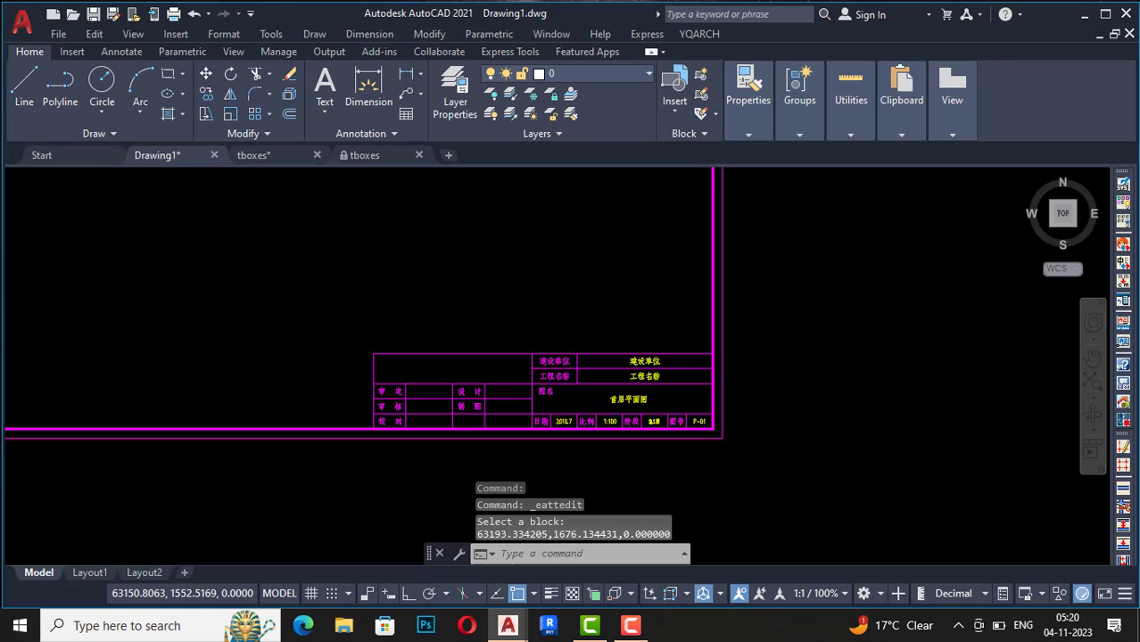
{"action": "left_click", "coordinate": [724, 452]}
{"action": "left_click", "coordinate": [626, 378]}
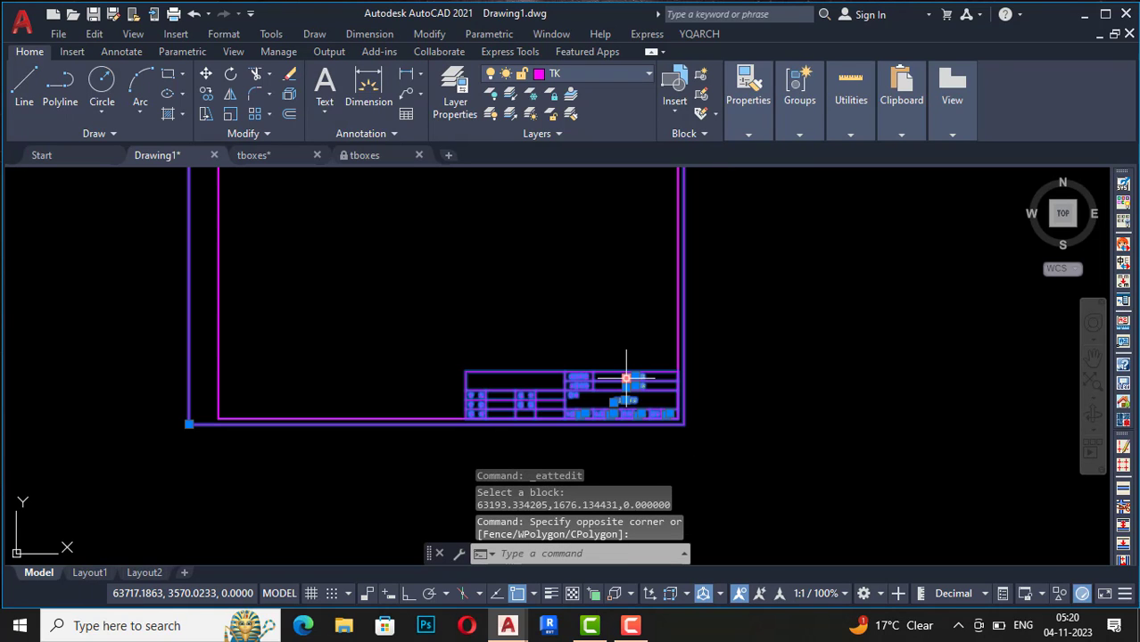
{"action": "key", "text": "Delete"}
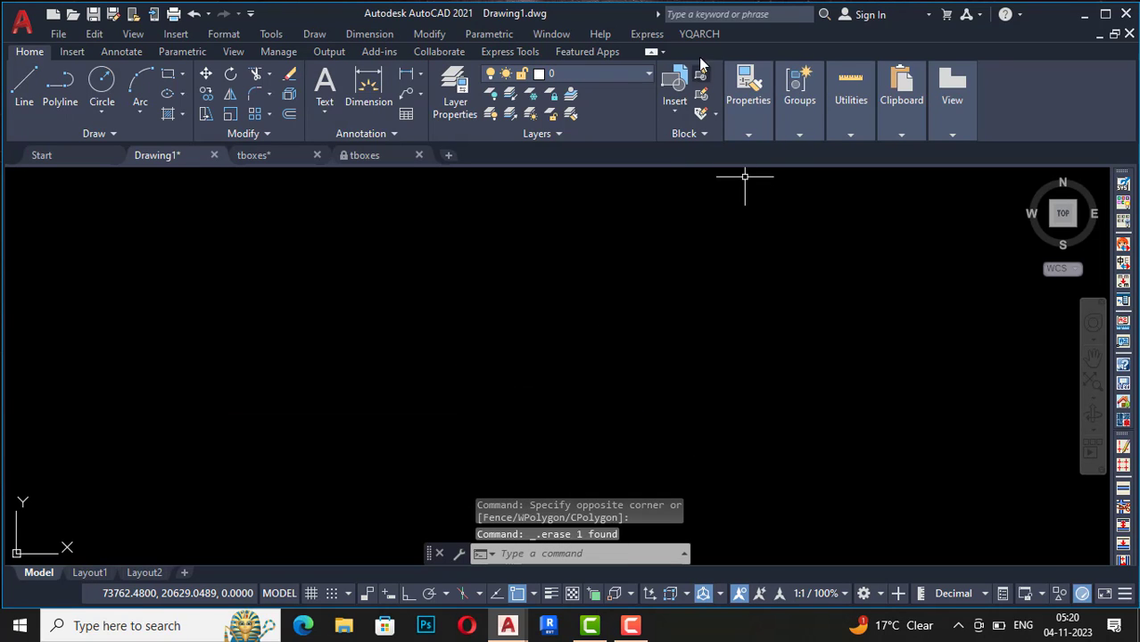
{"action": "left_click", "coordinate": [699, 34]}
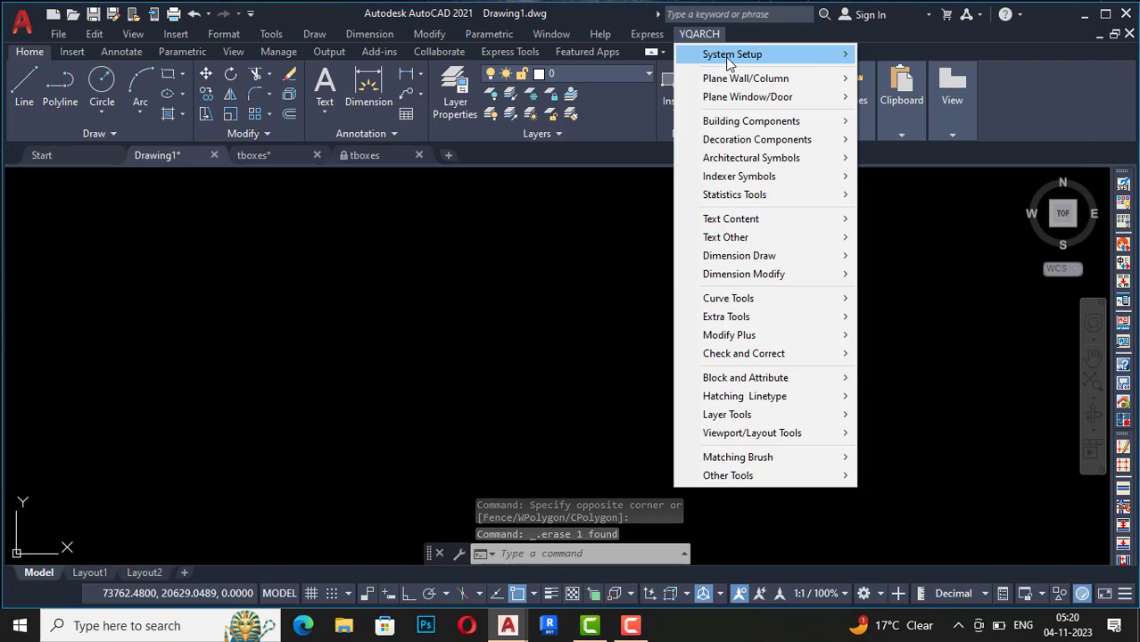
Open the YQArch Help document, then close the HTML Help window.
{"action": "mouse_move", "coordinate": [730, 60]}
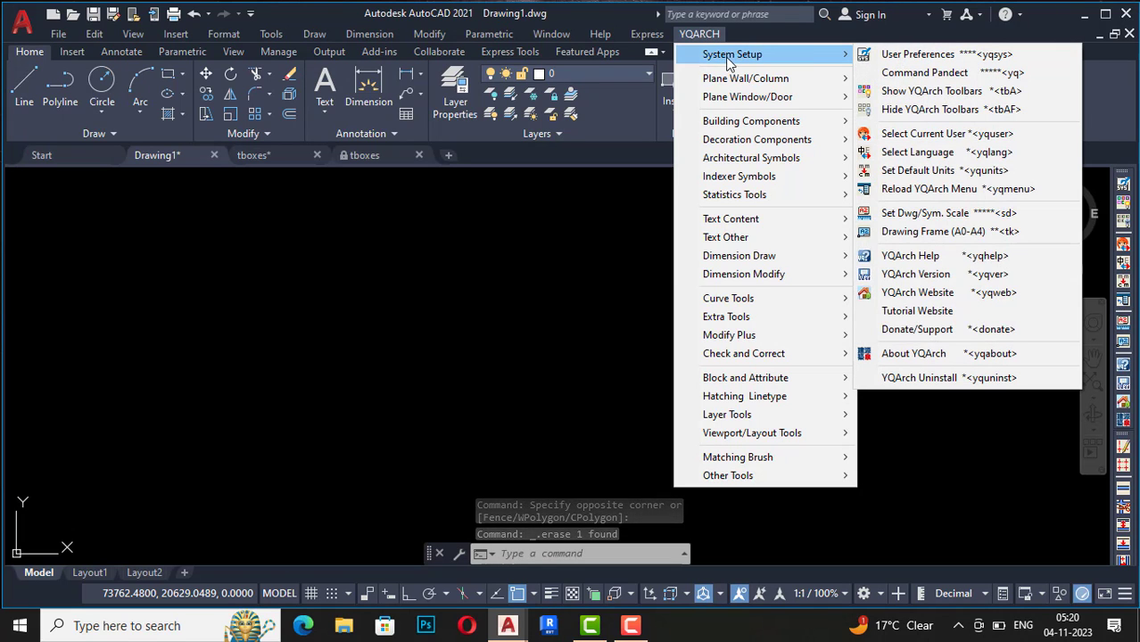
{"action": "left_click", "coordinate": [896, 257]}
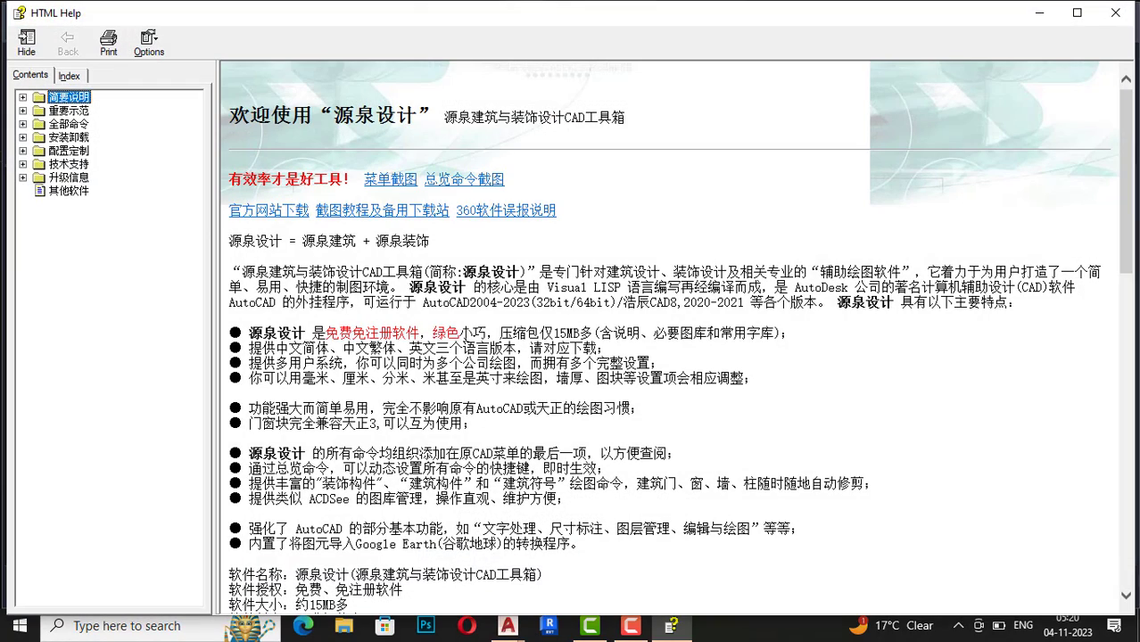
{"action": "left_click", "coordinate": [1115, 13]}
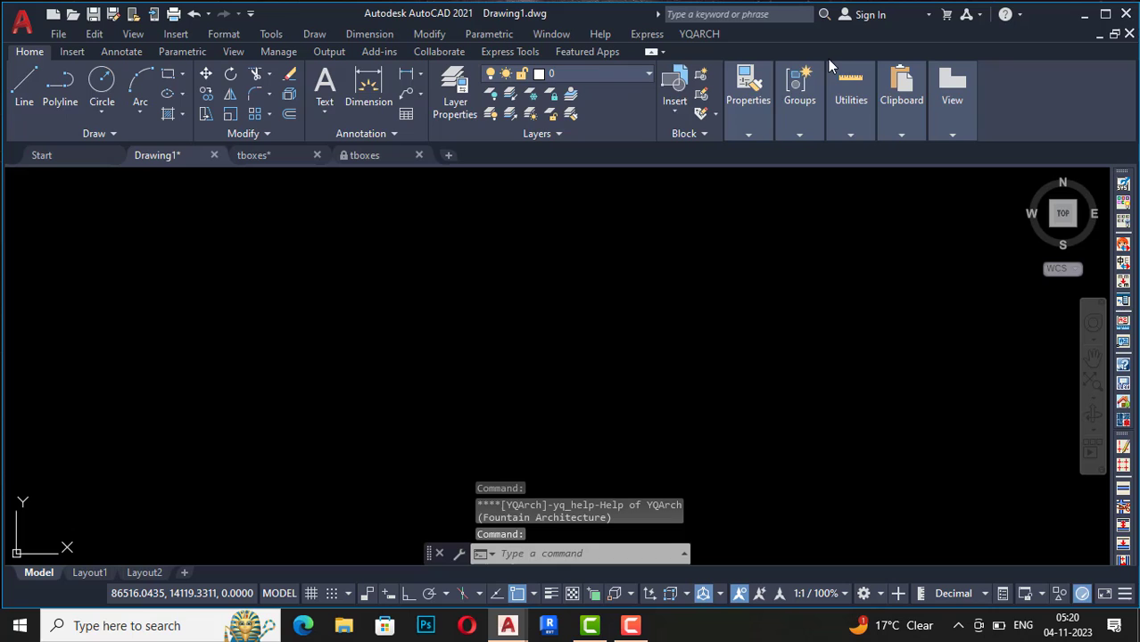
Browse the YQARCH System Setup options down to YQArch Uninstall, then dismiss the menu.
{"action": "left_click", "coordinate": [711, 35]}
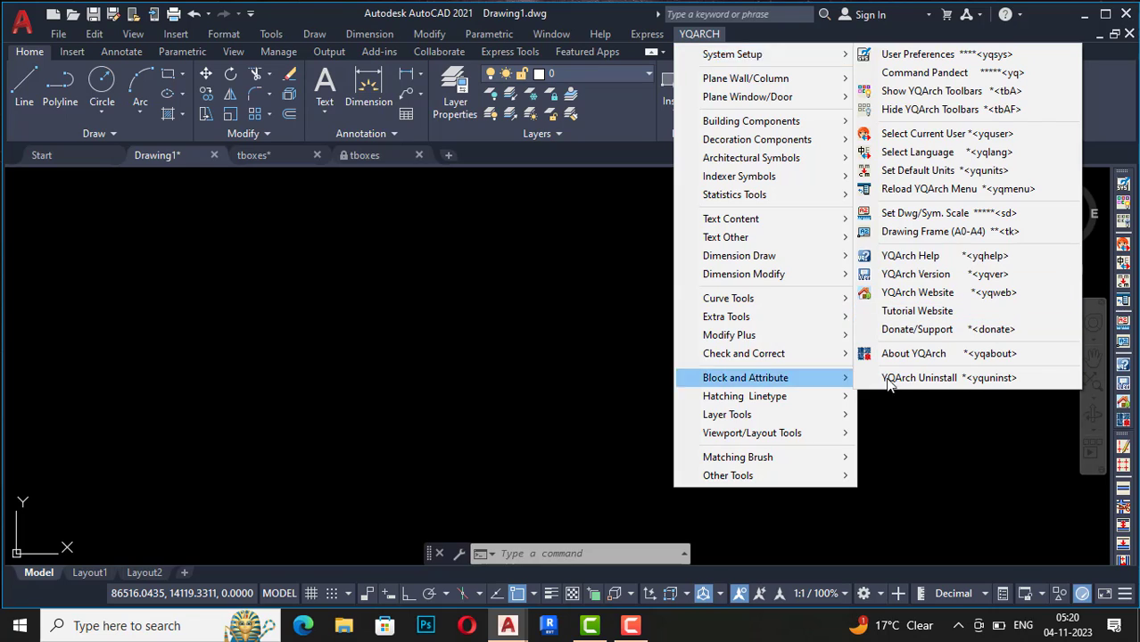
{"action": "left_click", "coordinate": [951, 444]}
{"action": "left_click", "coordinate": [963, 357]}
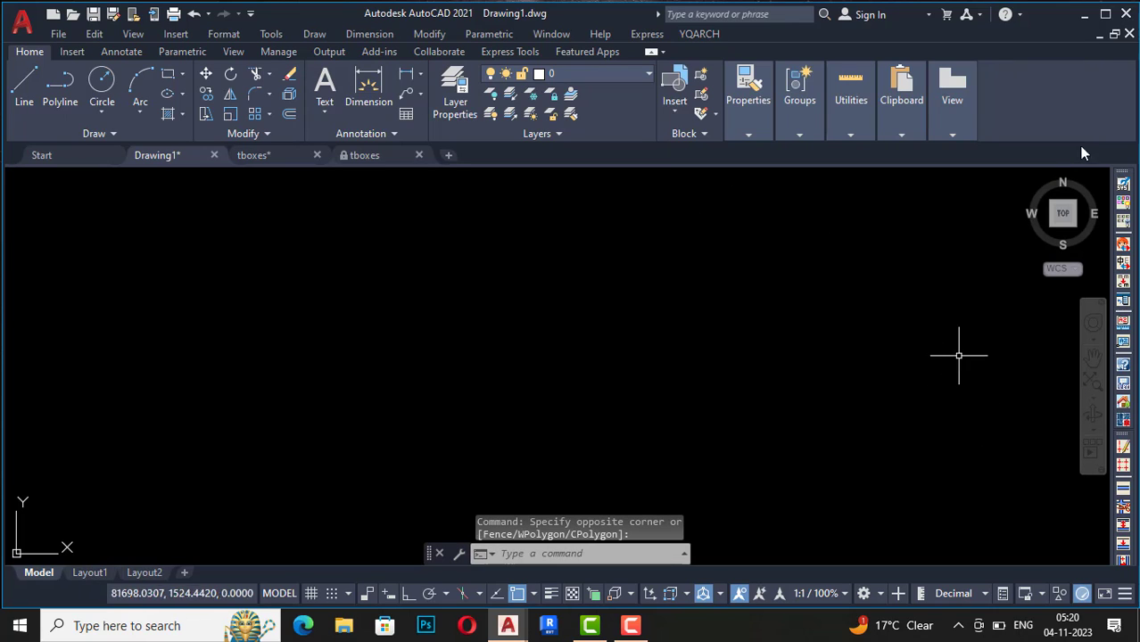
Reopen and close the YQARCH menu, then dismiss the Express menu, returning to the empty canvas.
{"action": "left_click", "coordinate": [684, 35]}
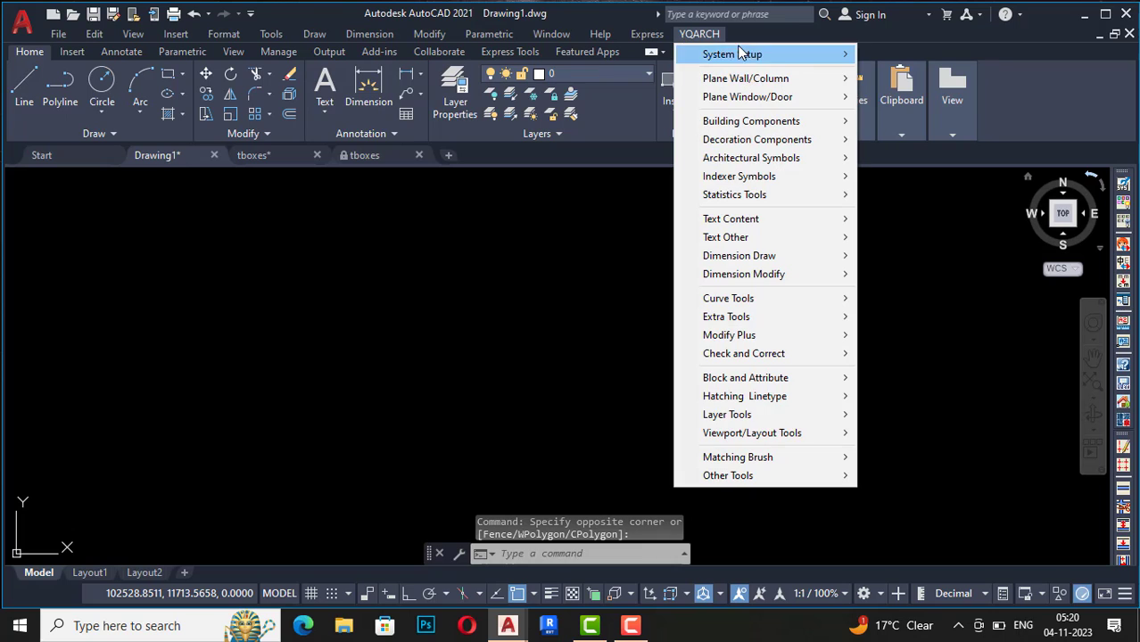
{"action": "left_click", "coordinate": [646, 33]}
{"action": "left_click", "coordinate": [519, 311]}
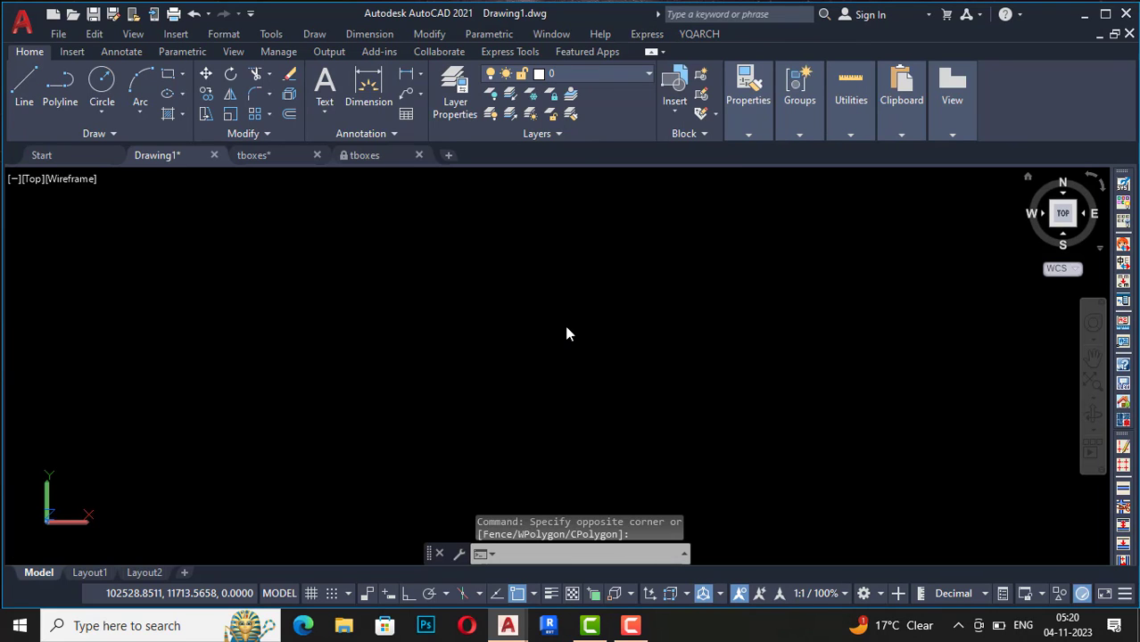